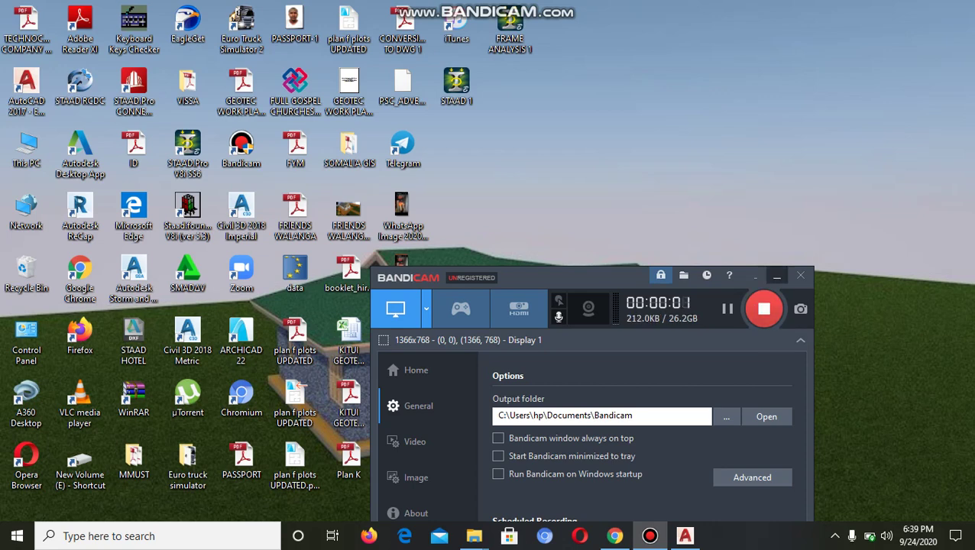
Minimise the recorder window and open the FRAME ANALYSIS 1 model from the desktop in STAAD.Pro
{"action": "left_click", "coordinate": [776, 276]}
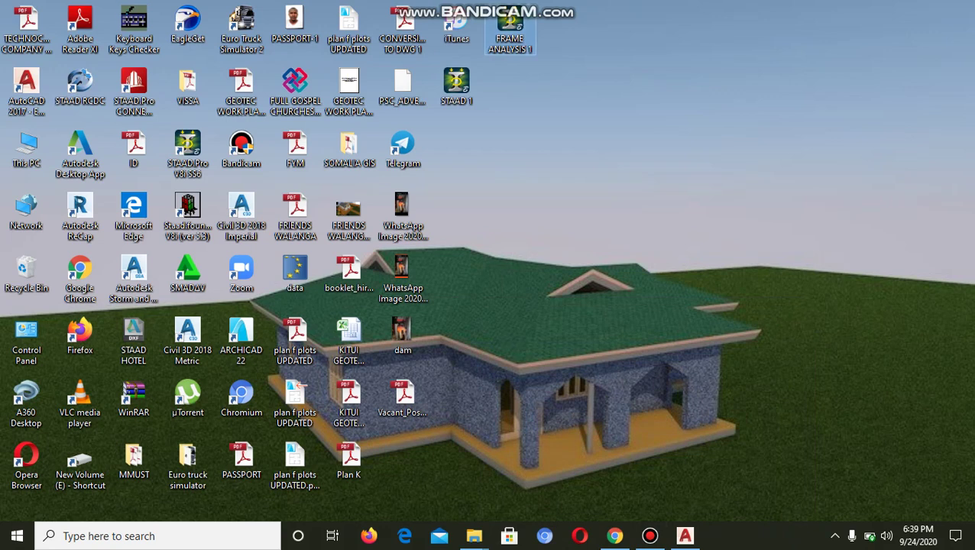
{"action": "double_click", "coordinate": [509, 34]}
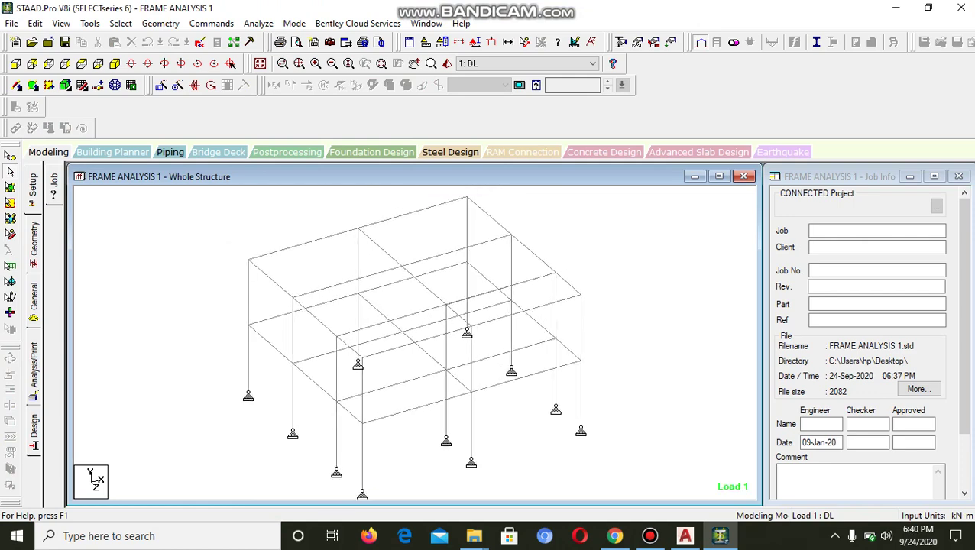
Select an upper-storey column, the central roof beam and an end roof beam in turn to identify the frame's members
{"action": "left_click", "coordinate": [337, 368]}
{"action": "left_click", "coordinate": [293, 330]}
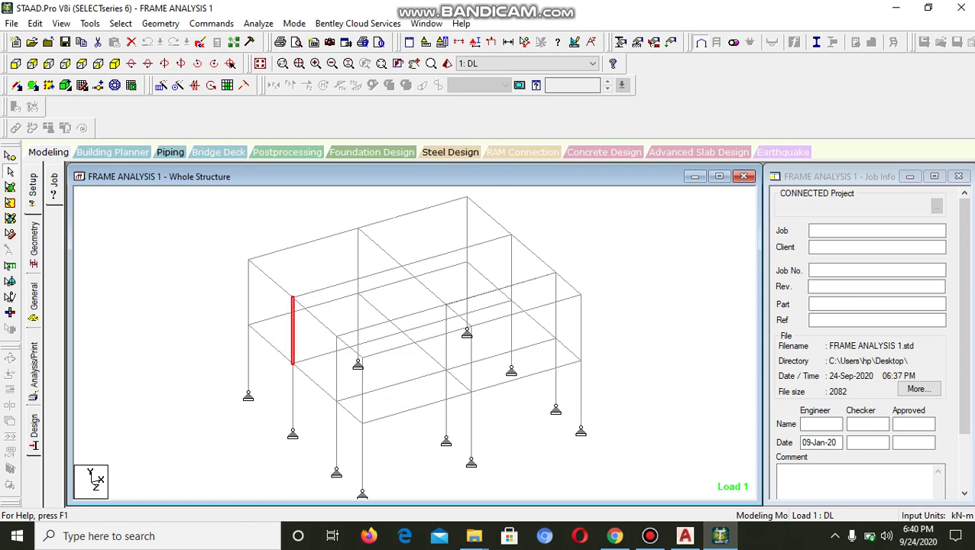
{"action": "left_click", "coordinate": [402, 266]}
{"action": "left_click", "coordinate": [386, 253]}
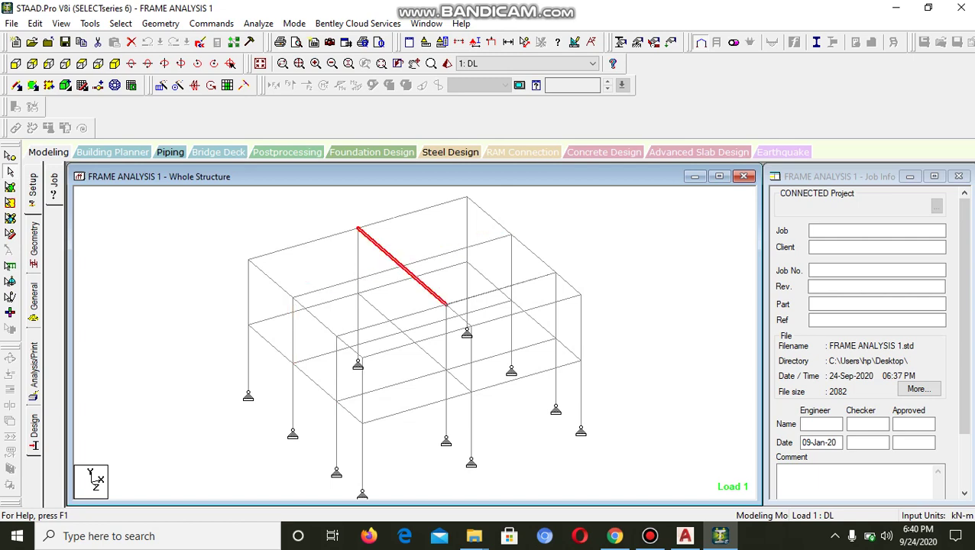
{"action": "left_click", "coordinate": [303, 244]}
{"action": "left_click", "coordinate": [270, 278]}
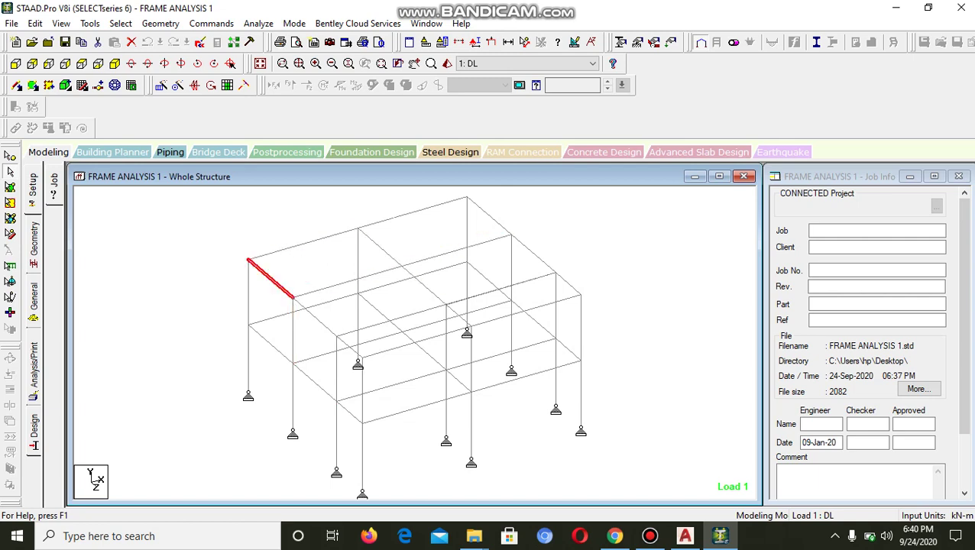
Review the geometry and section properties of beam 57 along the roof's rear edge
{"action": "left_click", "coordinate": [300, 245]}
{"action": "right_click", "coordinate": [299, 244]}
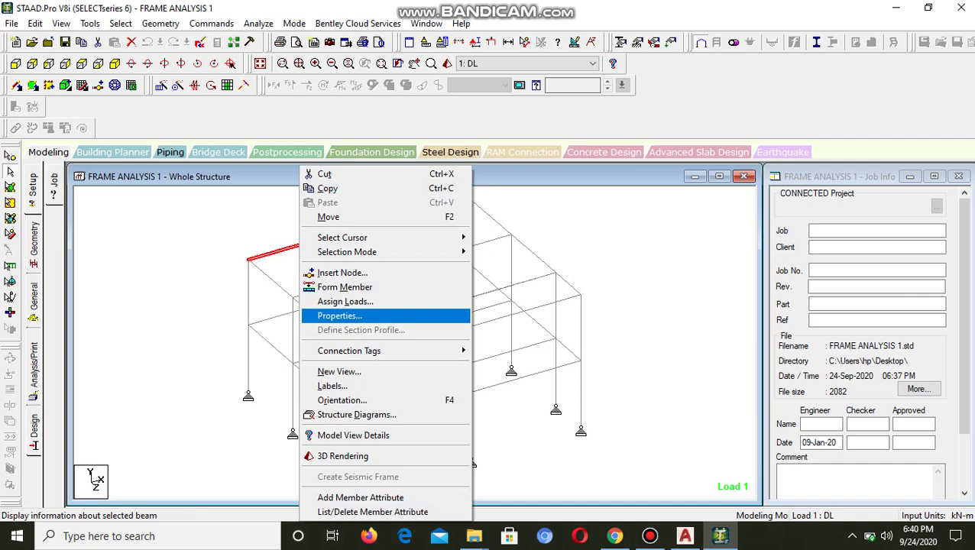
{"action": "left_click", "coordinate": [339, 315]}
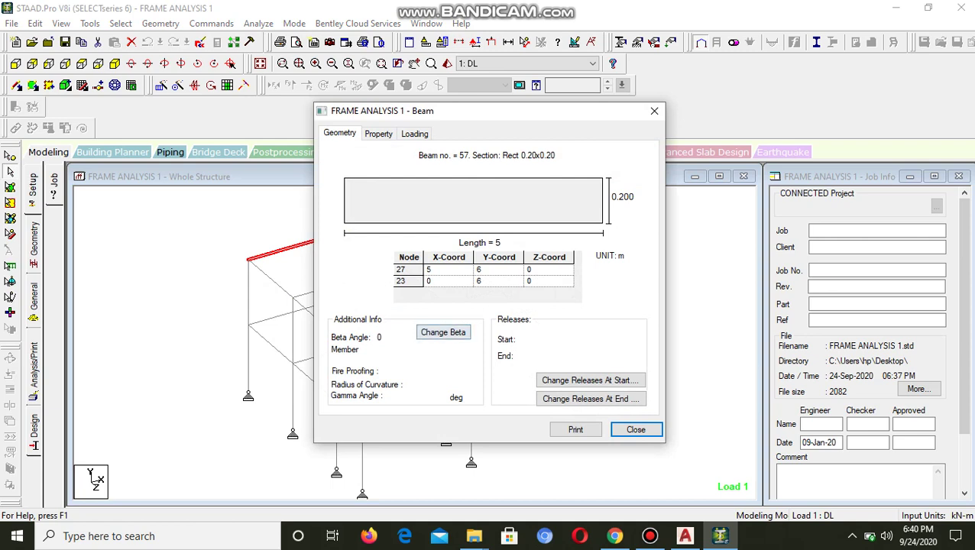
{"action": "left_click", "coordinate": [378, 134]}
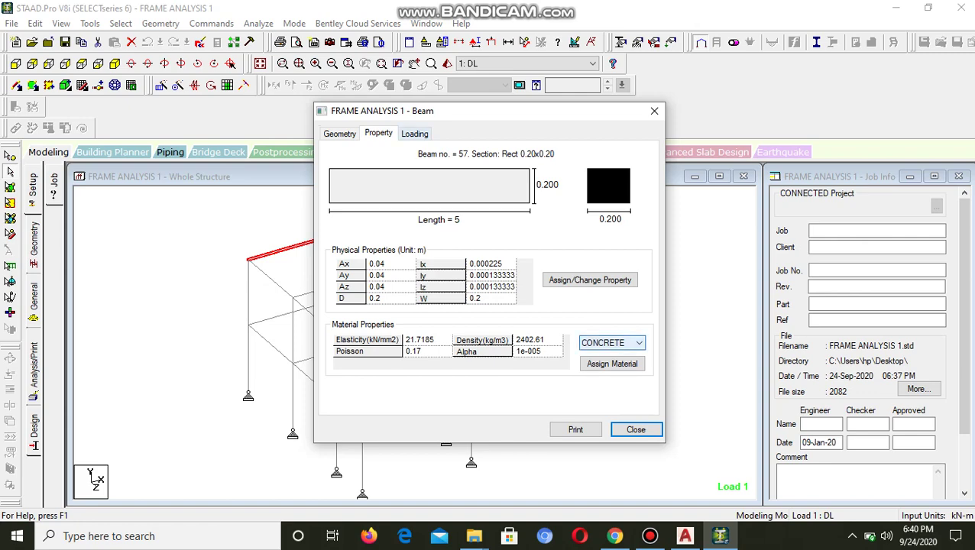
{"action": "left_click", "coordinate": [654, 111]}
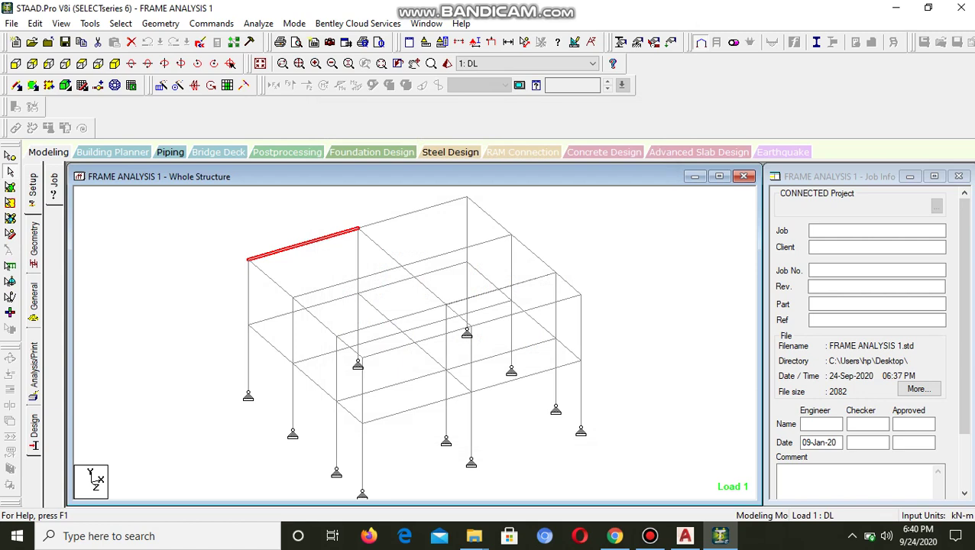
Examine the roof-level beams, ending with the long interior beam spanning the frame selected
{"action": "left_click", "coordinate": [413, 212]}
{"action": "left_click", "coordinate": [304, 244]}
{"action": "left_click", "coordinate": [344, 282]}
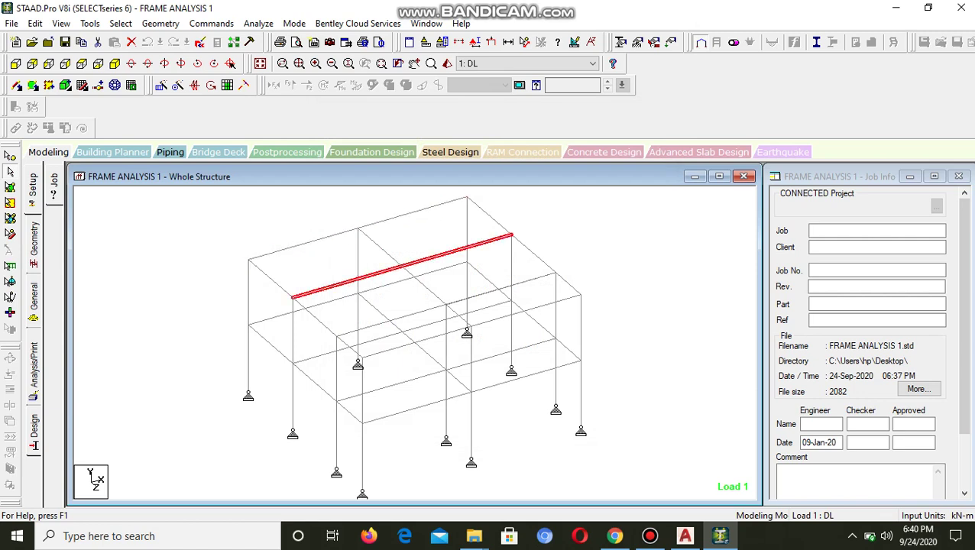
{"action": "scroll", "coordinate": [415, 344], "scroll_direction": "down", "scroll_amount": 1}
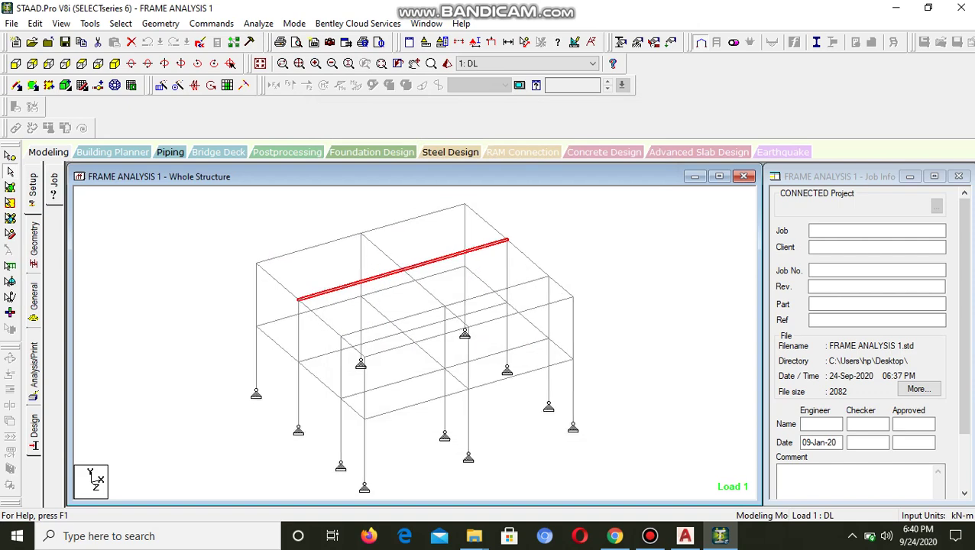
{"action": "scroll", "coordinate": [415, 343], "scroll_direction": "up", "scroll_amount": 5}
{"action": "key", "text": "Page_Down"}
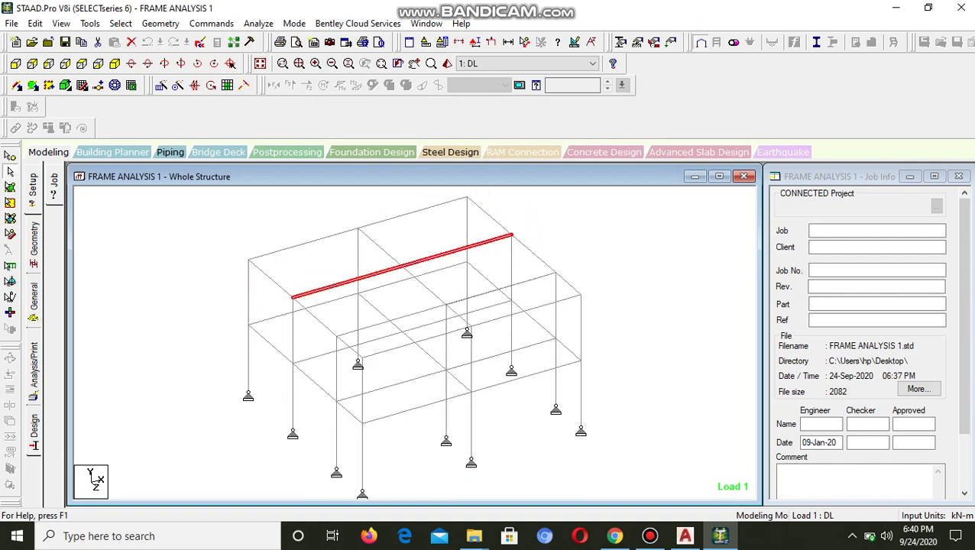
{"action": "scroll", "coordinate": [471, 412], "scroll_direction": "down", "scroll_amount": 3}
{"action": "scroll", "coordinate": [470, 413], "scroll_direction": "up", "scroll_amount": 3}
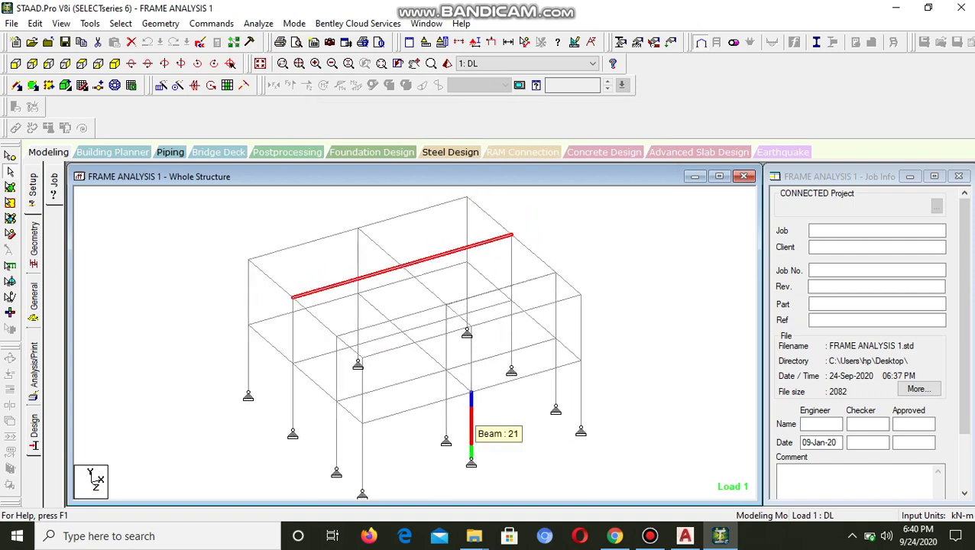
Review the geometry of ground-storey column 21 at the middle of the front side
{"action": "left_click", "coordinate": [470, 419]}
{"action": "left_click", "coordinate": [471, 363]}
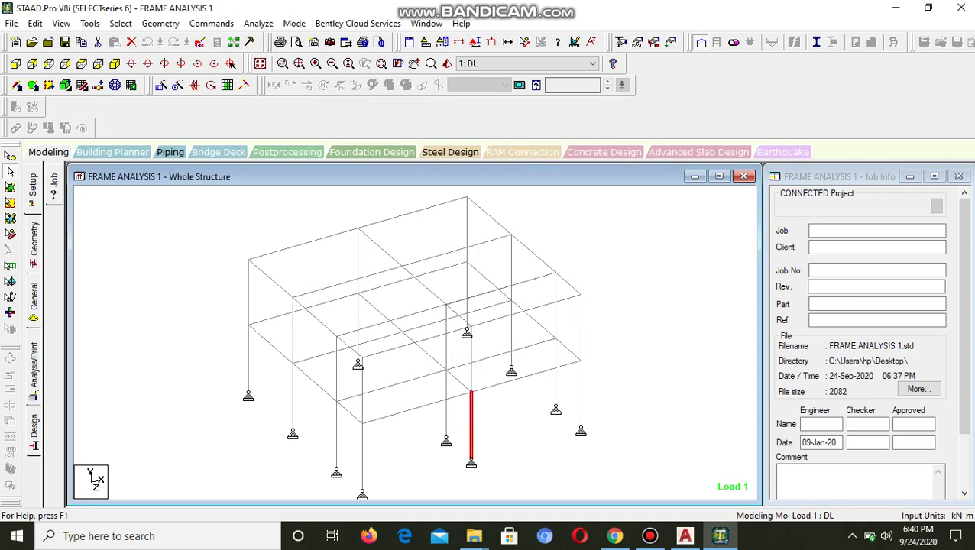
{"action": "right_click", "coordinate": [471, 425]}
{"action": "left_click", "coordinate": [512, 220]}
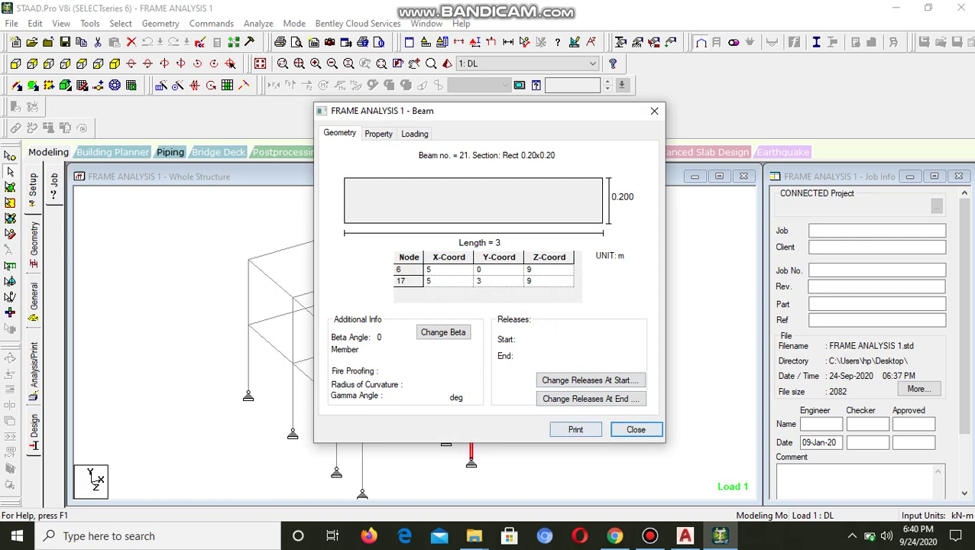
{"action": "left_click", "coordinate": [654, 111]}
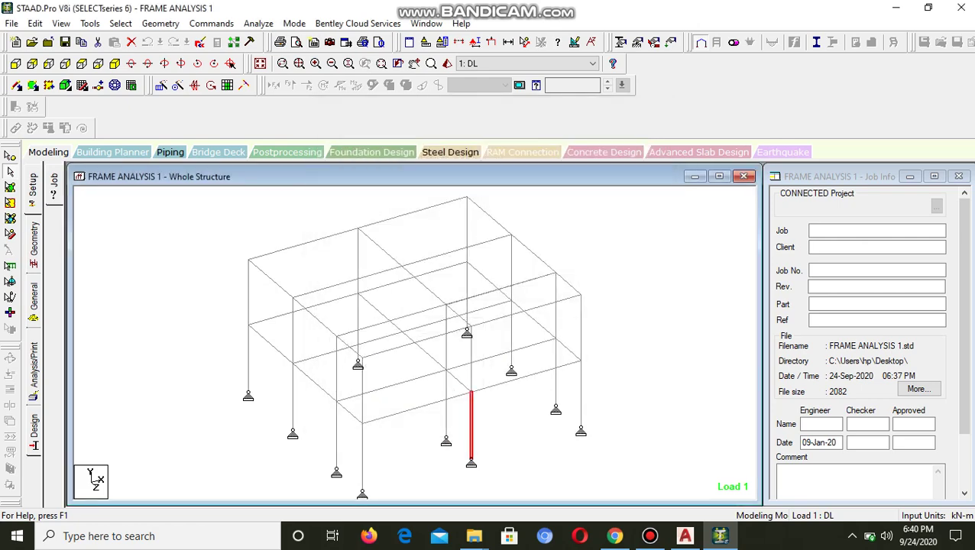
Examine the long interior beams at first-floor and roof level, the crossing roof beams, and an upper-storey side column
{"action": "left_click", "coordinate": [446, 406]}
{"action": "left_click", "coordinate": [407, 381]}
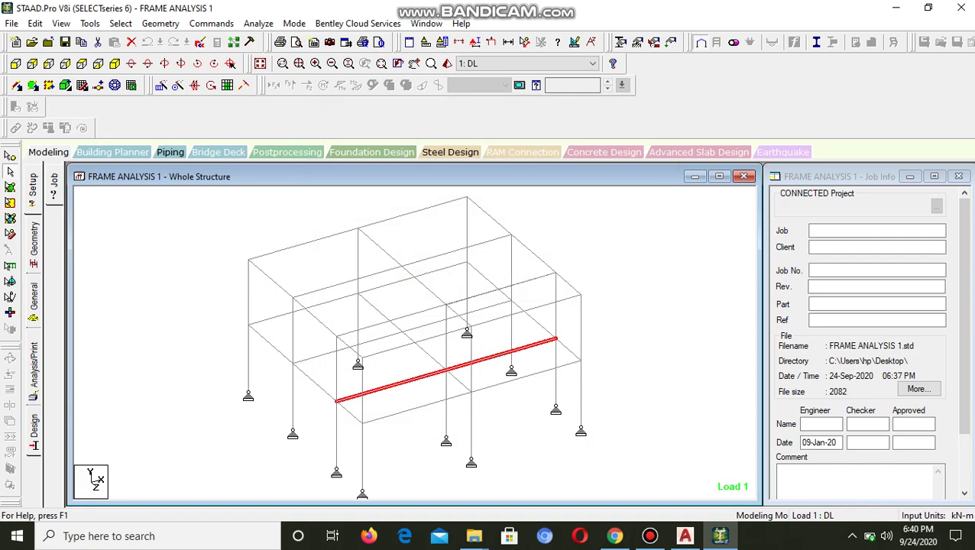
{"action": "left_click", "coordinate": [446, 400]}
{"action": "left_click", "coordinate": [413, 314]}
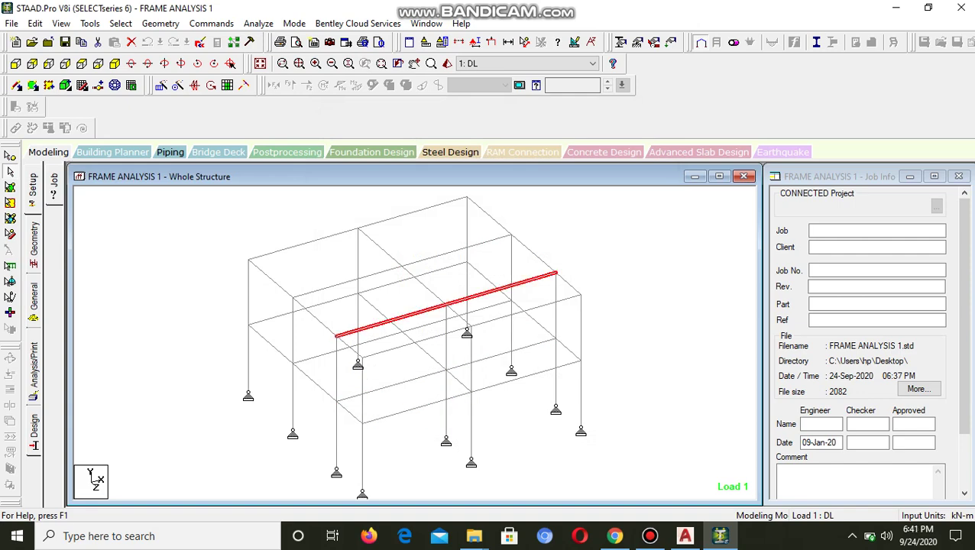
{"action": "scroll", "coordinate": [413, 314], "scroll_direction": "down", "scroll_amount": 5}
{"action": "scroll", "coordinate": [413, 314], "scroll_direction": "up", "scroll_amount": 3}
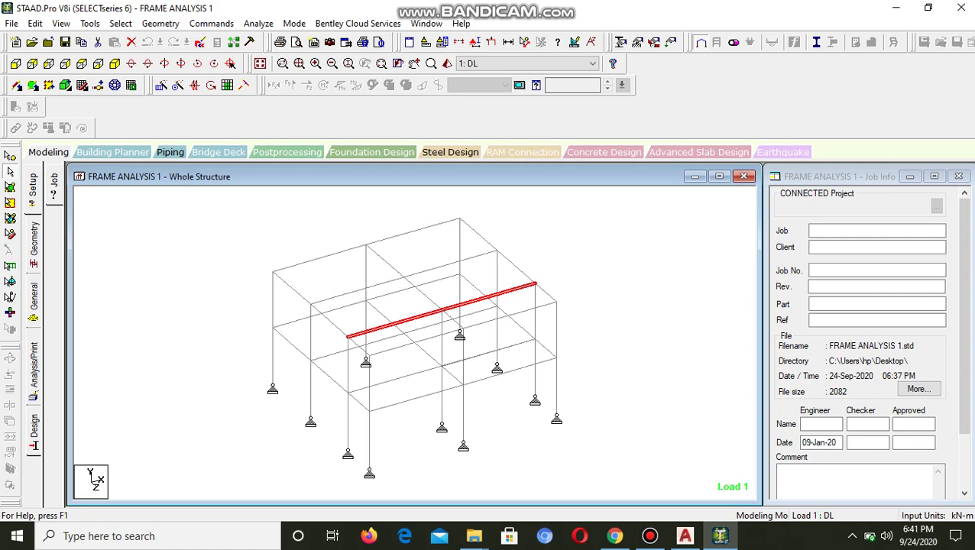
{"action": "scroll", "coordinate": [413, 314], "scroll_direction": "up", "scroll_amount": 2}
{"action": "scroll", "coordinate": [413, 313], "scroll_direction": "down", "scroll_amount": 1}
{"action": "left_click", "coordinate": [405, 281]}
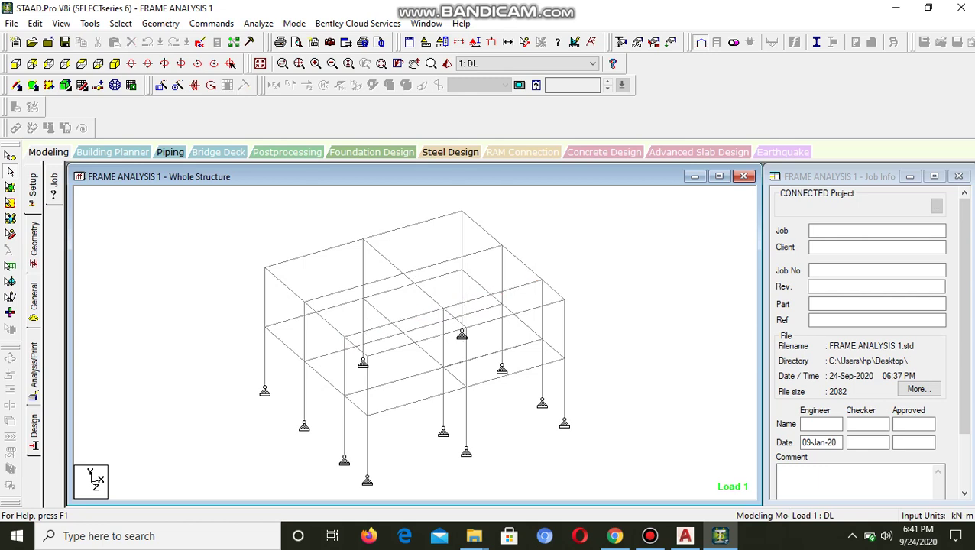
{"action": "left_click", "coordinate": [403, 273]}
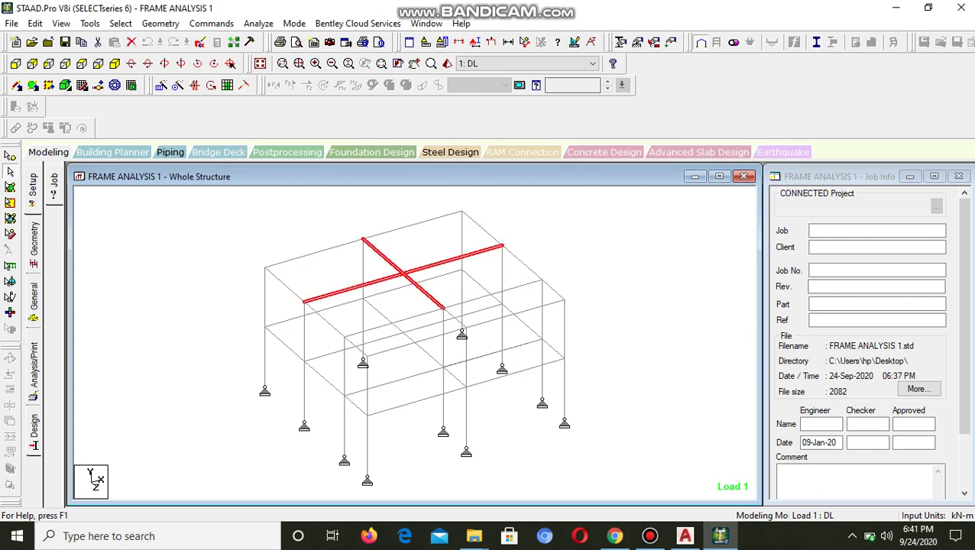
{"action": "left_click", "coordinate": [304, 332]}
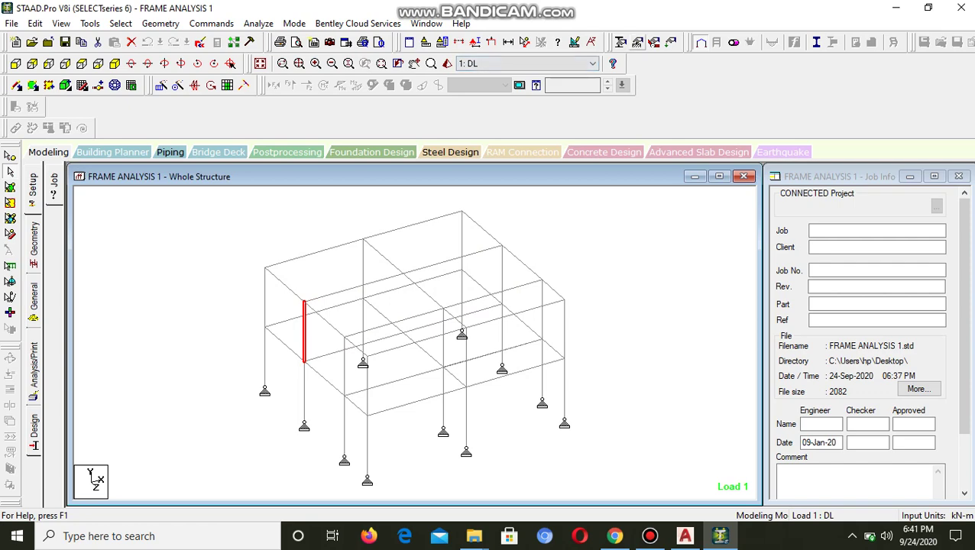
Open the model's load definitions and expand the load case details and the DL case's load items
{"action": "left_click", "coordinate": [34, 298]}
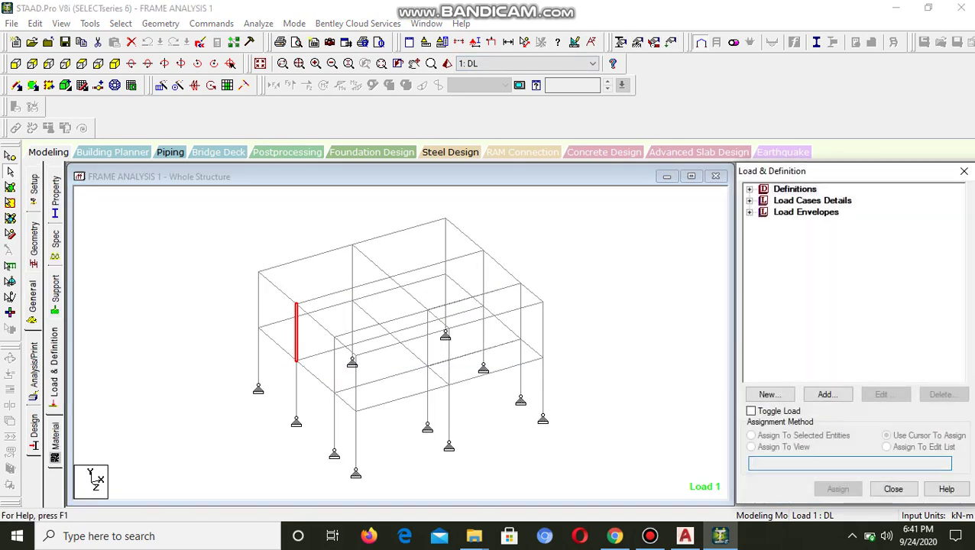
{"action": "left_click", "coordinate": [812, 201]}
{"action": "left_click", "coordinate": [806, 213]}
{"action": "double_click", "coordinate": [812, 200]}
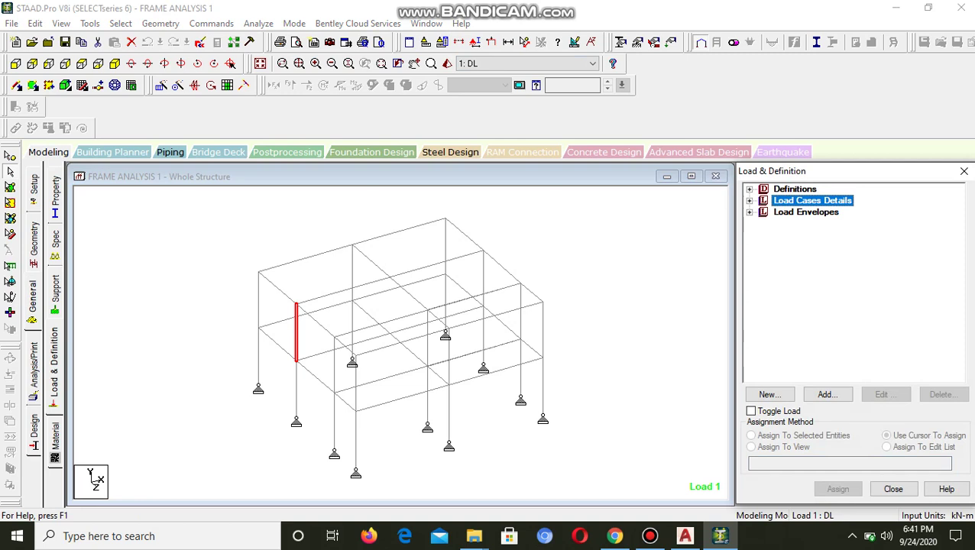
{"action": "key", "text": "Down"}
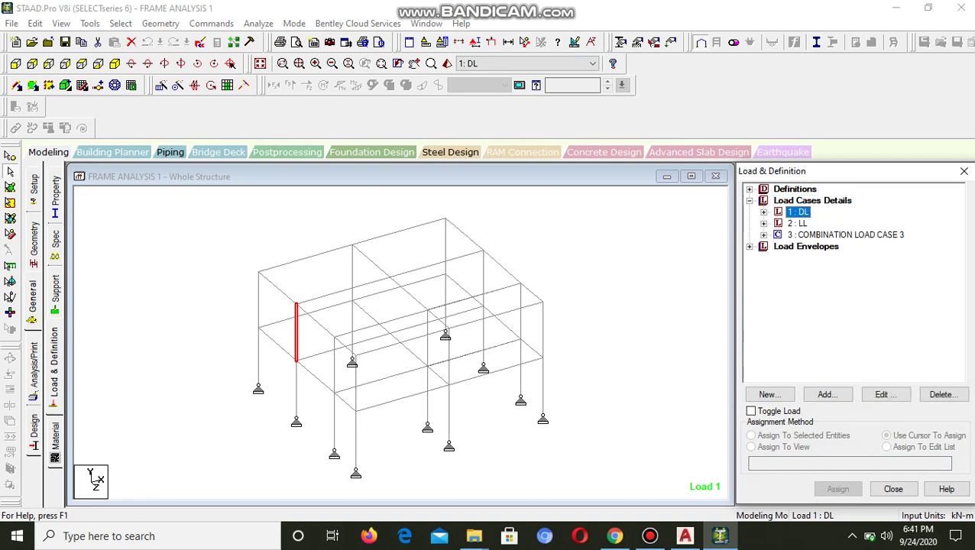
{"action": "left_click", "coordinate": [612, 290]}
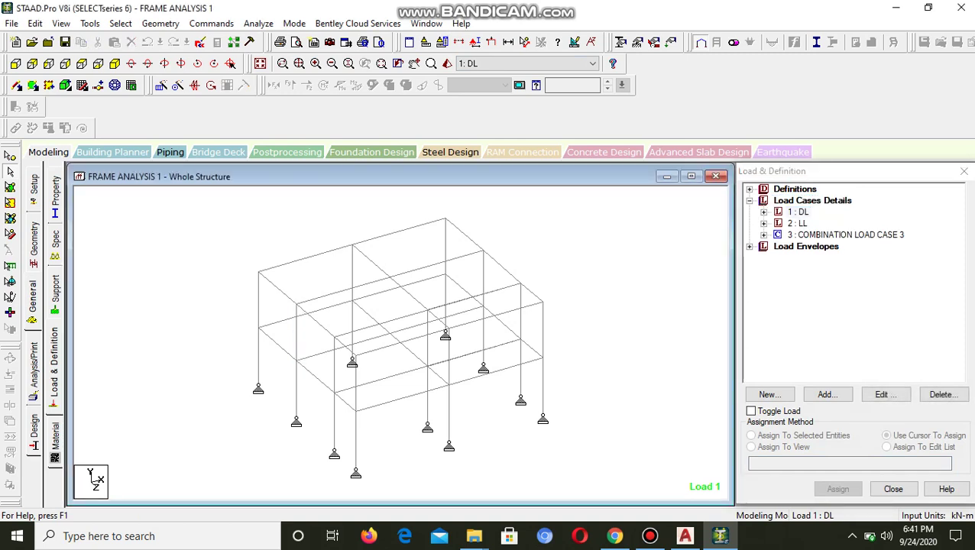
{"action": "left_click", "coordinate": [798, 213]}
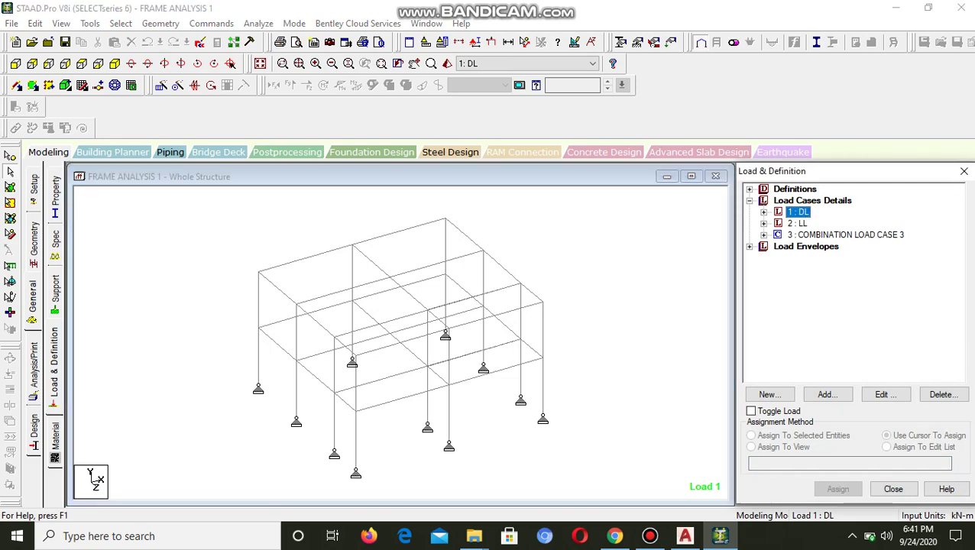
{"action": "double_click", "coordinate": [797, 213]}
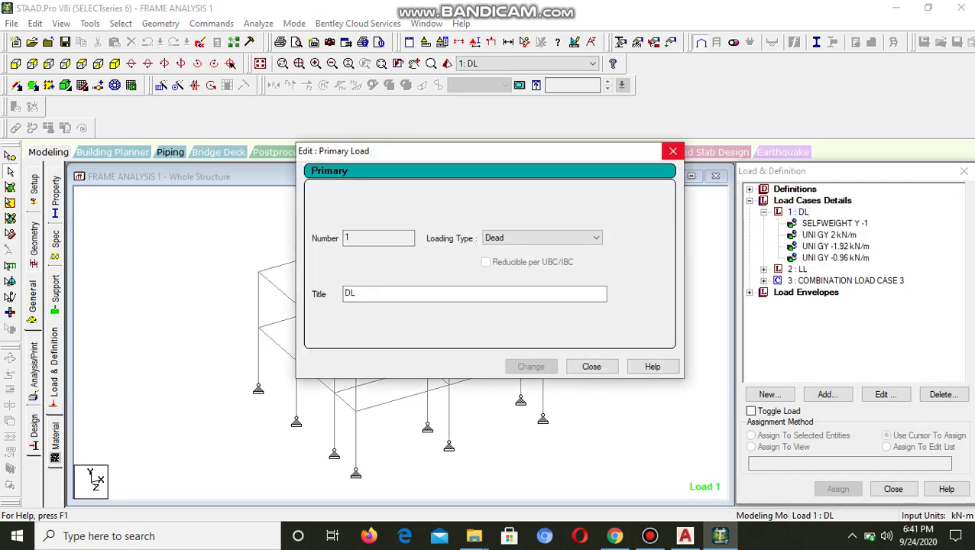
{"action": "left_click", "coordinate": [673, 151]}
Examine the DL self-weight and each DL uniform load on the frame, and switch to the LL and combination load cases
{"action": "left_click", "coordinate": [834, 224]}
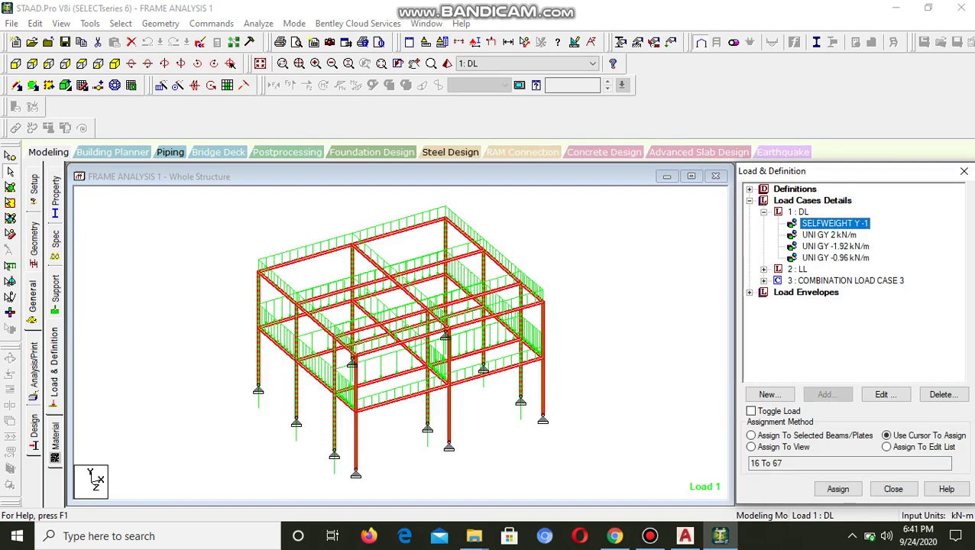
{"action": "scroll", "coordinate": [400, 343], "scroll_direction": "up", "scroll_amount": 3}
{"action": "scroll", "coordinate": [401, 343], "scroll_direction": "down", "scroll_amount": 2}
{"action": "left_click", "coordinate": [830, 235]}
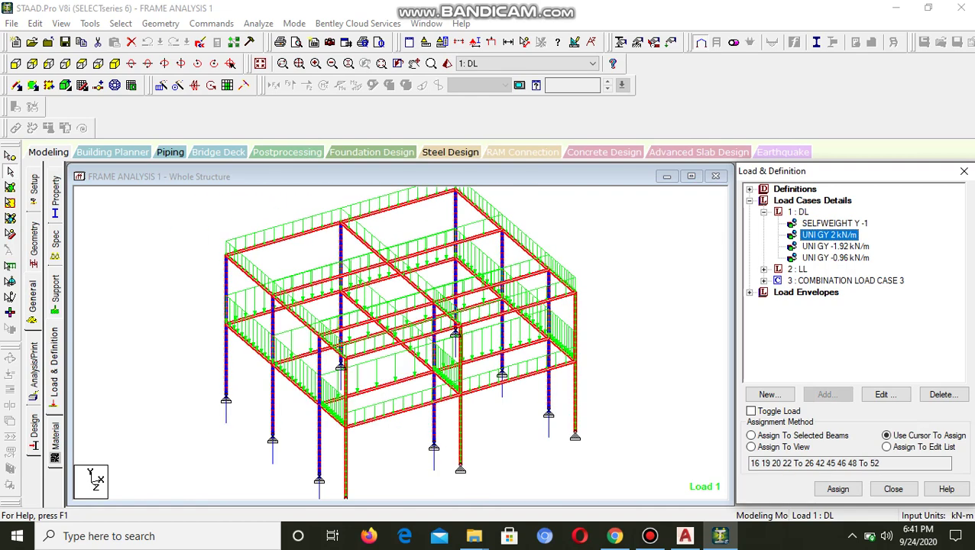
{"action": "scroll", "coordinate": [400, 343], "scroll_direction": "up", "scroll_amount": 3}
{"action": "scroll", "coordinate": [400, 343], "scroll_direction": "down", "scroll_amount": 2}
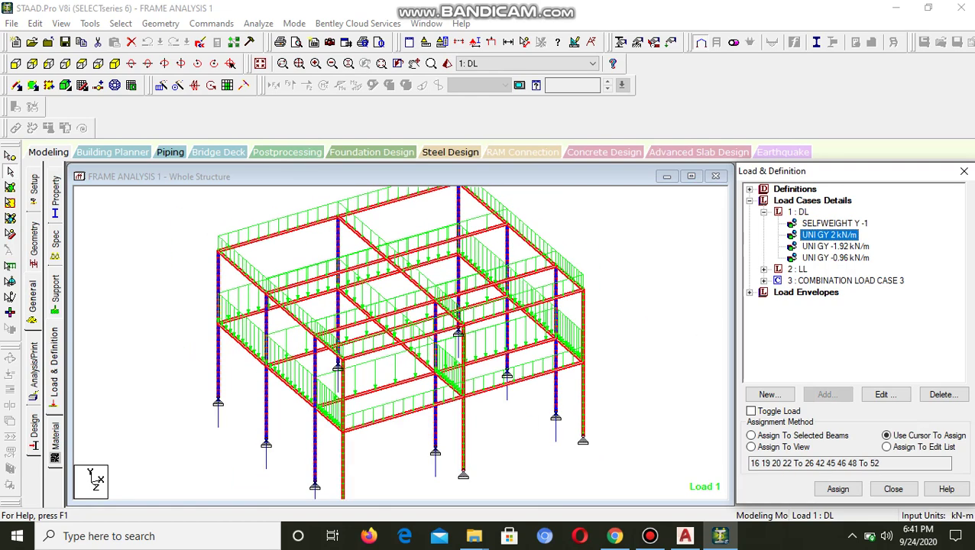
{"action": "left_click", "coordinate": [836, 246]}
{"action": "left_click", "coordinate": [836, 258]}
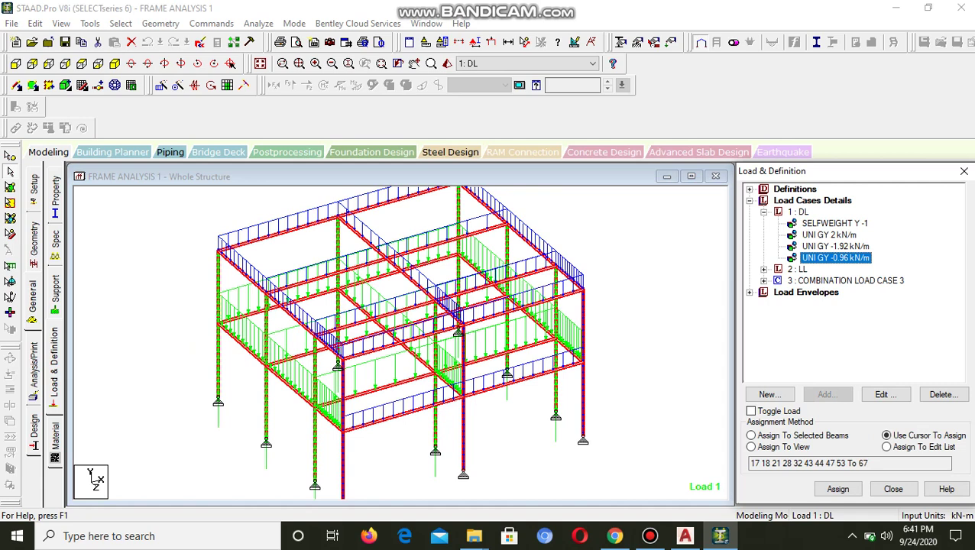
{"action": "scroll", "coordinate": [401, 343], "scroll_direction": "up", "scroll_amount": 3}
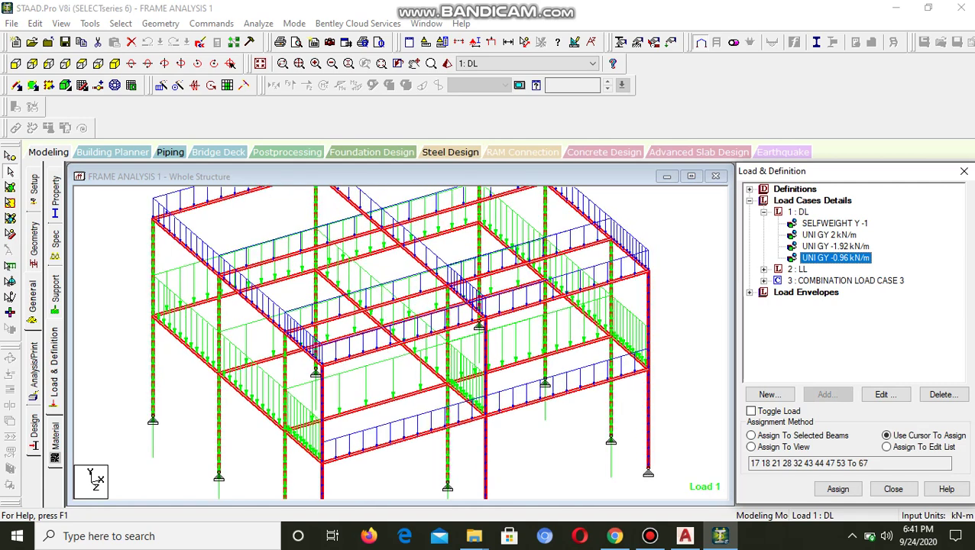
{"action": "left_click", "coordinate": [797, 269]}
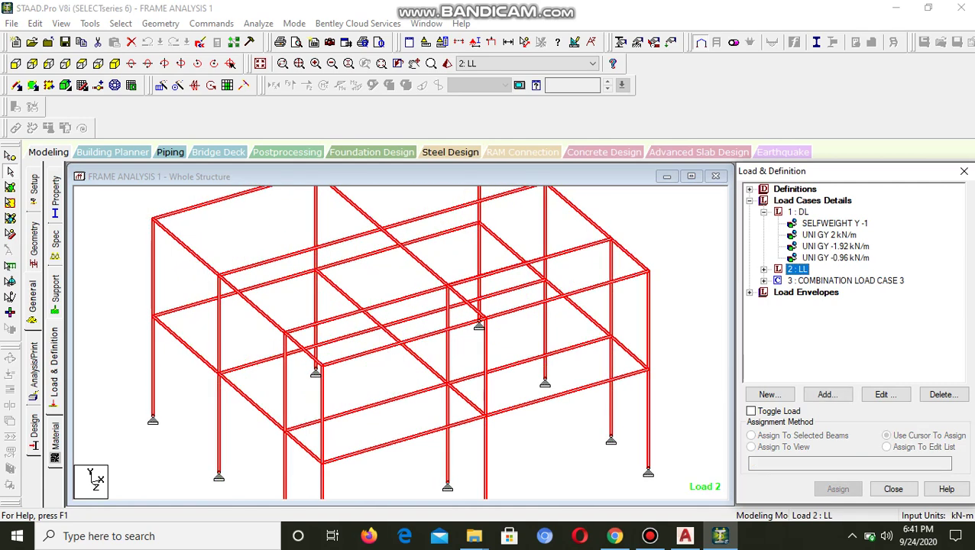
{"action": "left_click", "coordinate": [845, 280]}
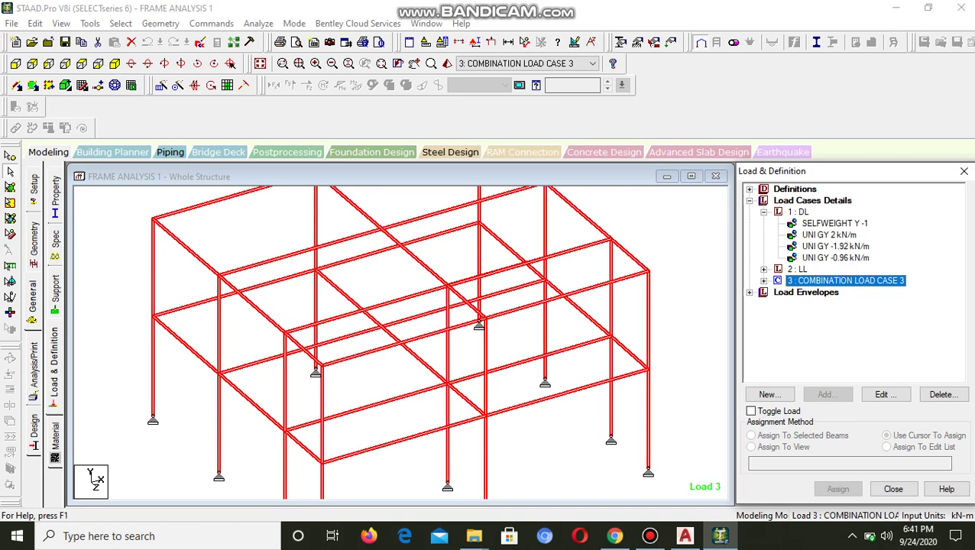
Expand combination load case 3 and display its (1.4) x Load 1 component on the frame
{"action": "double_click", "coordinate": [845, 280]}
{"action": "left_click", "coordinate": [650, 99]}
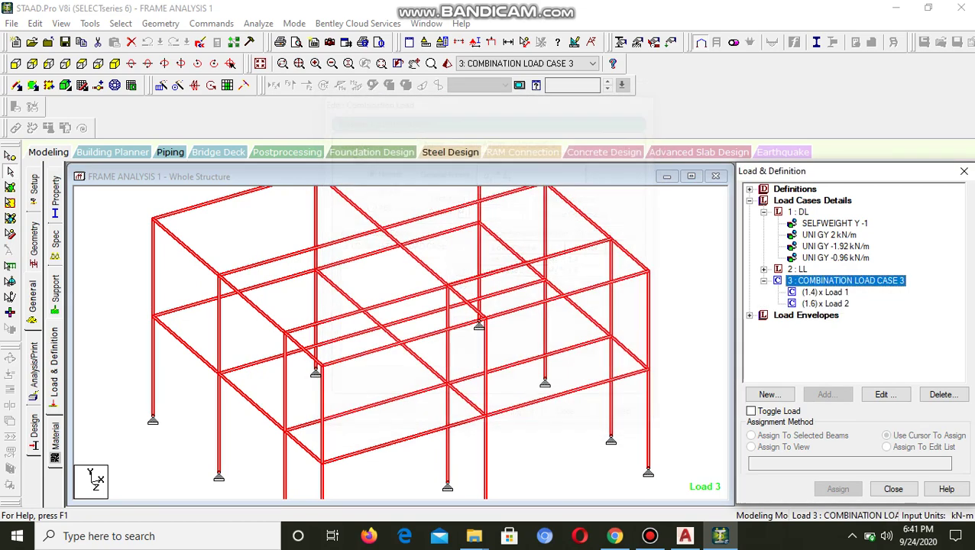
{"action": "left_click", "coordinate": [825, 292]}
{"action": "scroll", "coordinate": [401, 343], "scroll_direction": "down", "scroll_amount": 3}
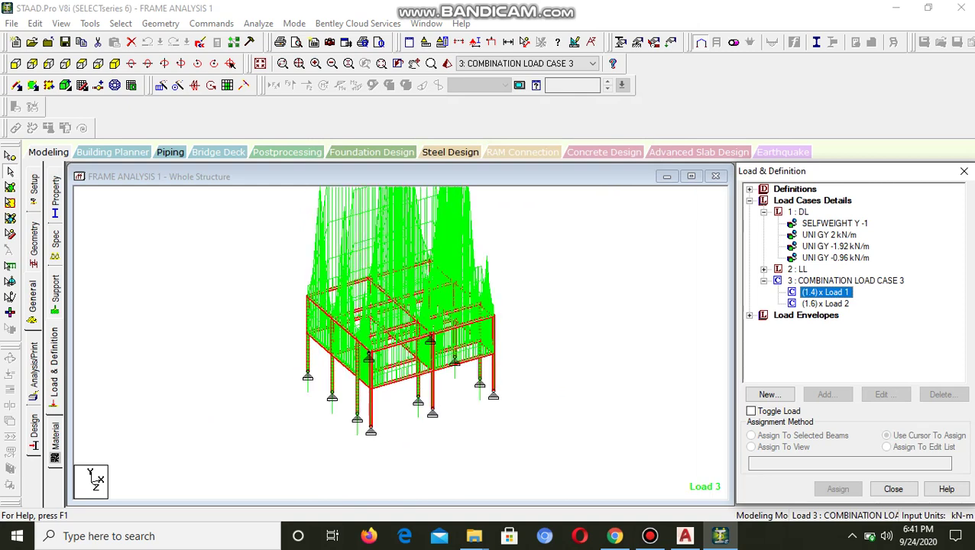
Examine the load diagram of the combination's (1.6) x Load 2 component across the whole frame
{"action": "left_click", "coordinate": [825, 304]}
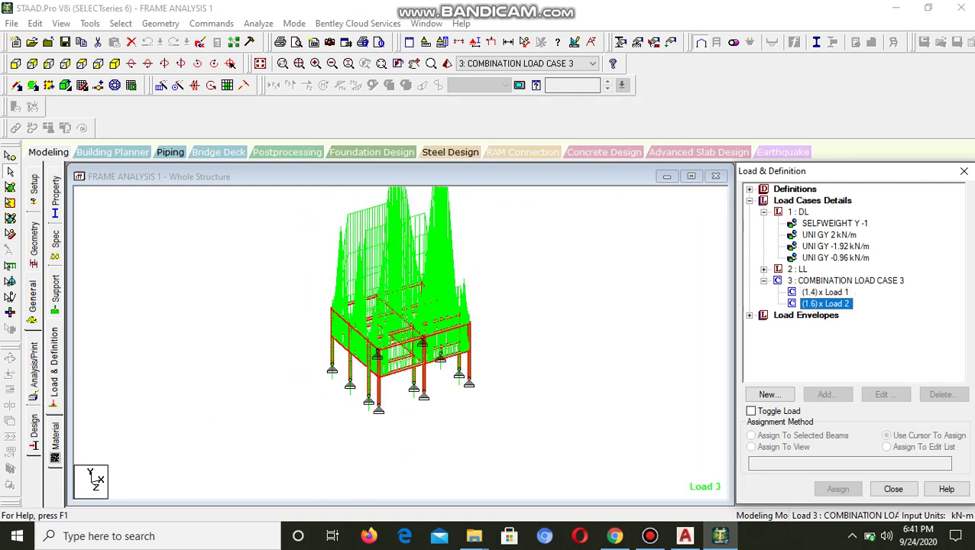
{"action": "scroll", "coordinate": [402, 342], "scroll_direction": "up", "scroll_amount": 3}
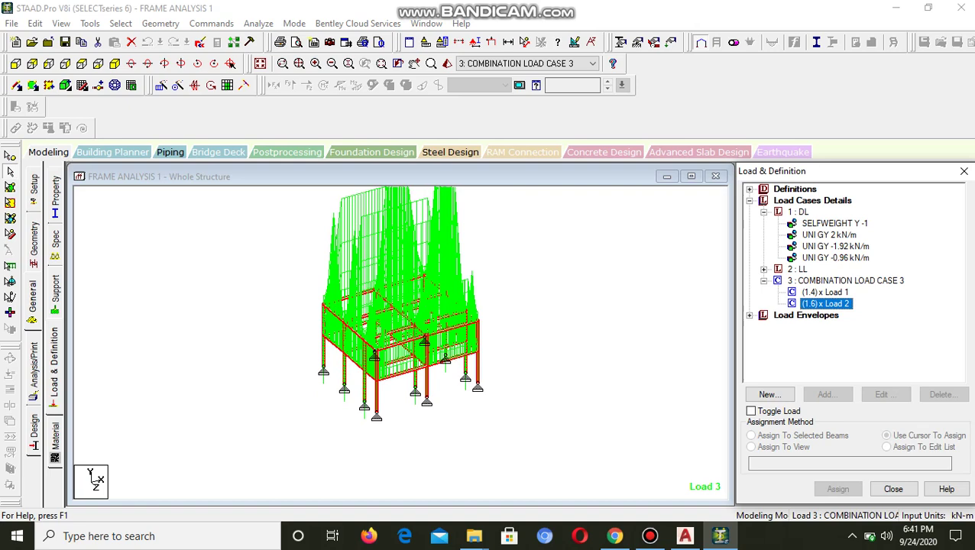
{"action": "scroll", "coordinate": [401, 342], "scroll_direction": "up", "scroll_amount": 1}
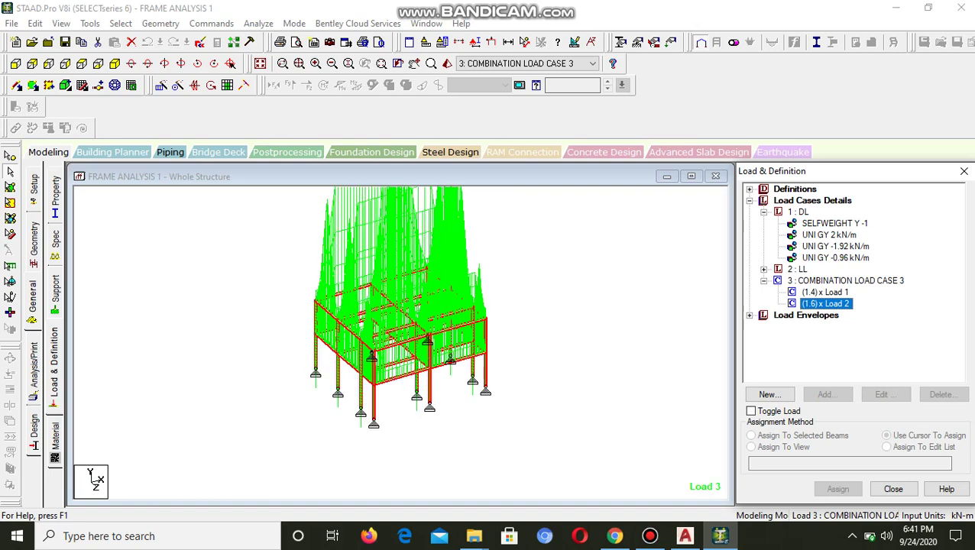
{"action": "scroll", "coordinate": [401, 342], "scroll_direction": "up", "scroll_amount": 8}
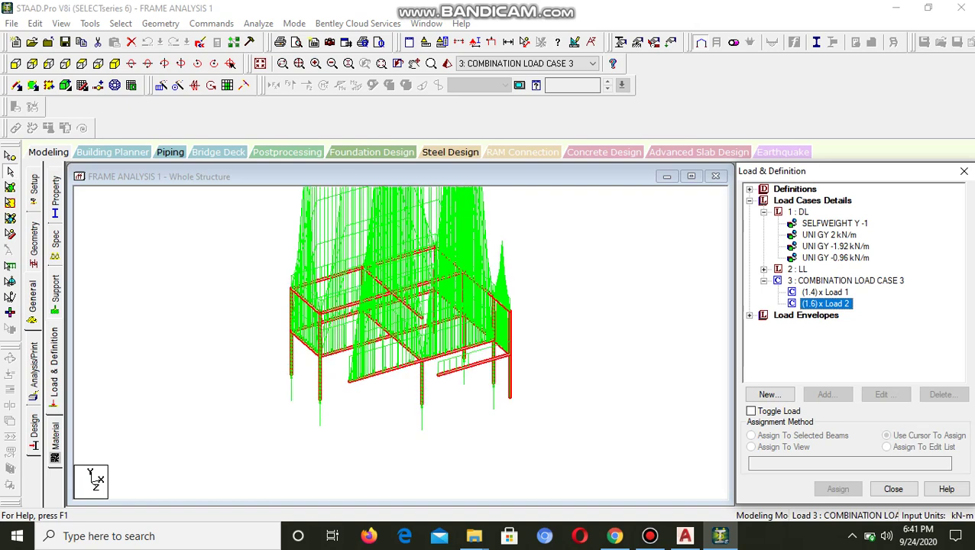
{"action": "scroll", "coordinate": [401, 342], "scroll_direction": "down", "scroll_amount": 1}
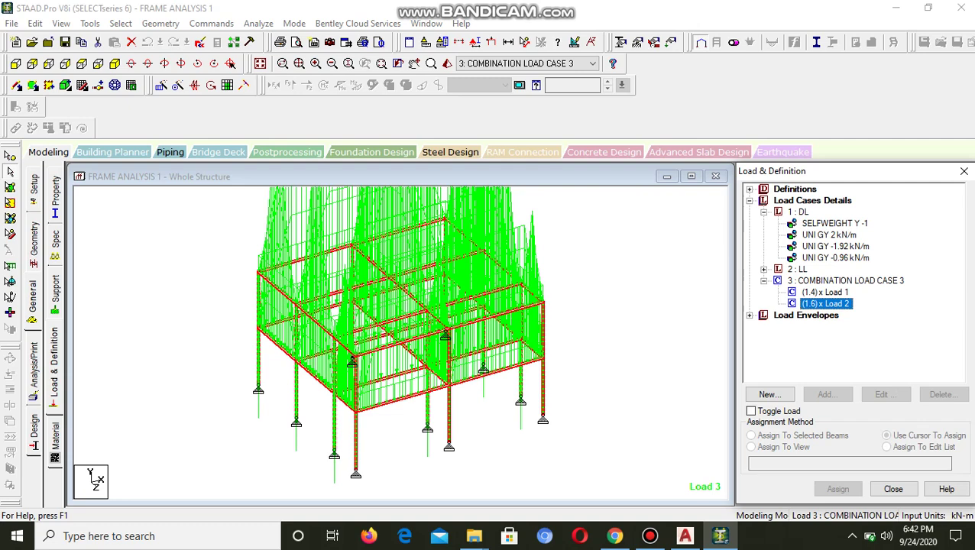
{"action": "scroll", "coordinate": [400, 336], "scroll_direction": "up", "scroll_amount": 2}
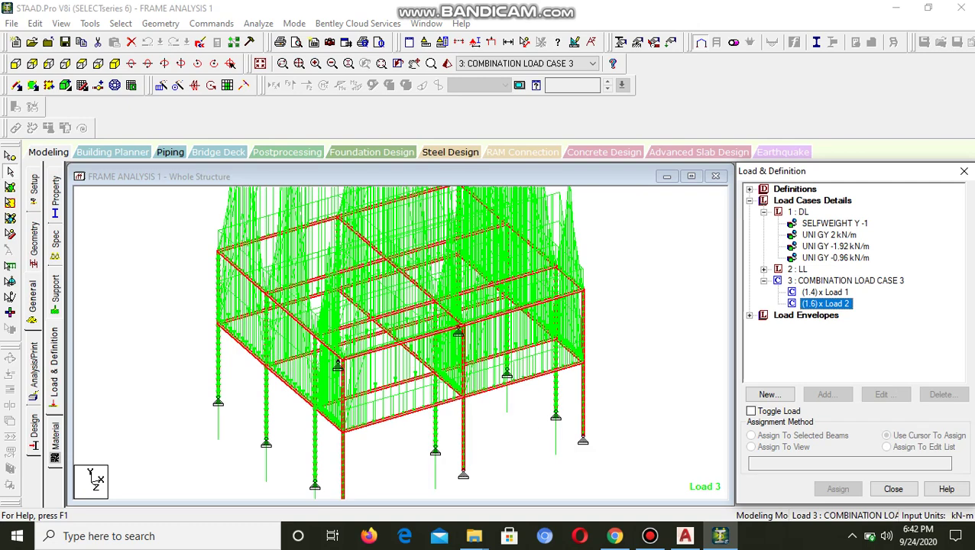
{"action": "scroll", "coordinate": [400, 336], "scroll_direction": "down", "scroll_amount": 4}
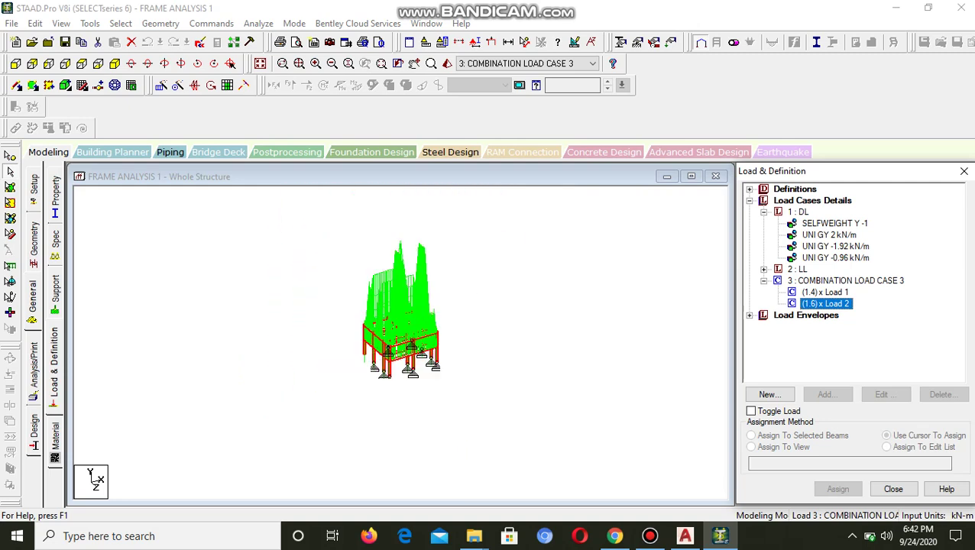
{"action": "scroll", "coordinate": [400, 336], "scroll_direction": "up", "scroll_amount": 1}
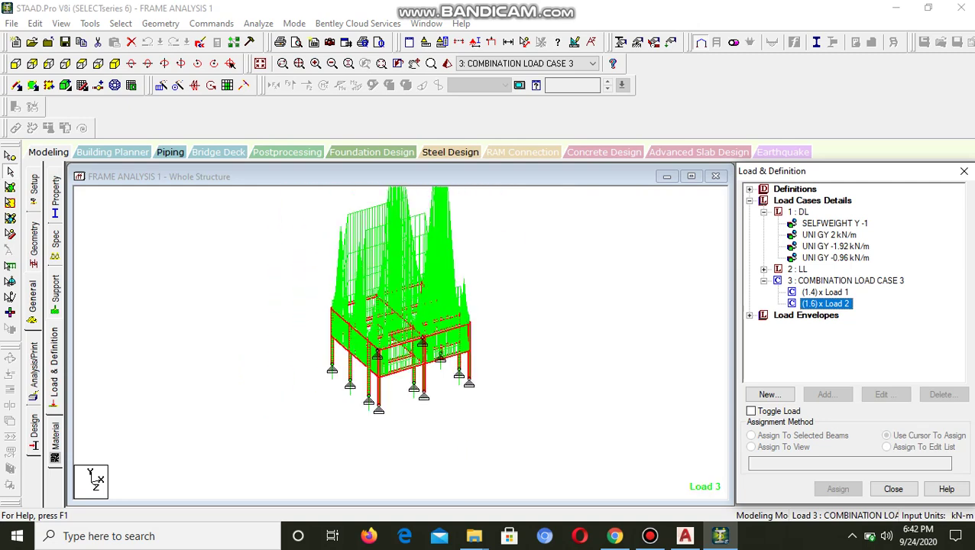
{"action": "scroll", "coordinate": [401, 336], "scroll_direction": "up", "scroll_amount": 4}
{"action": "scroll", "coordinate": [400, 336], "scroll_direction": "down", "scroll_amount": 3}
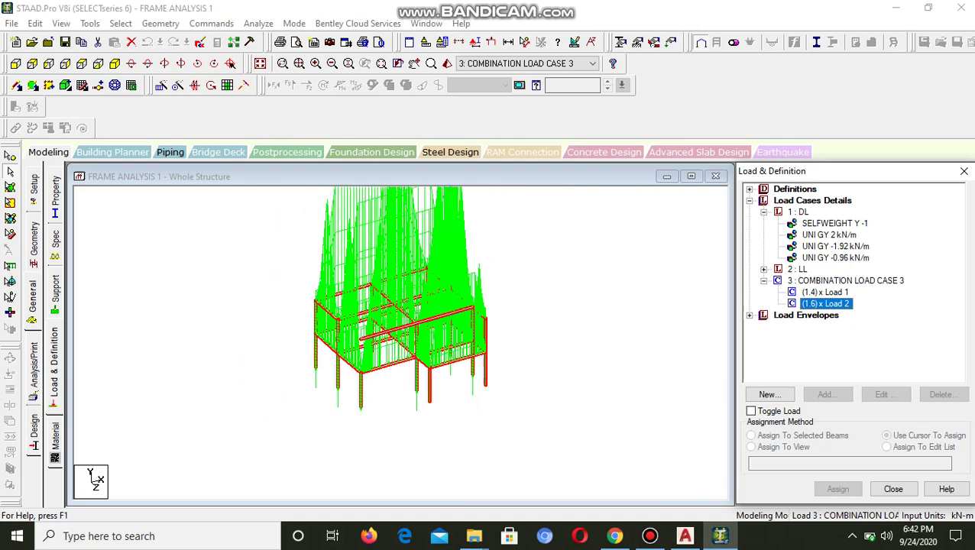
{"action": "scroll", "coordinate": [92, 478], "scroll_direction": "up", "scroll_amount": 1}
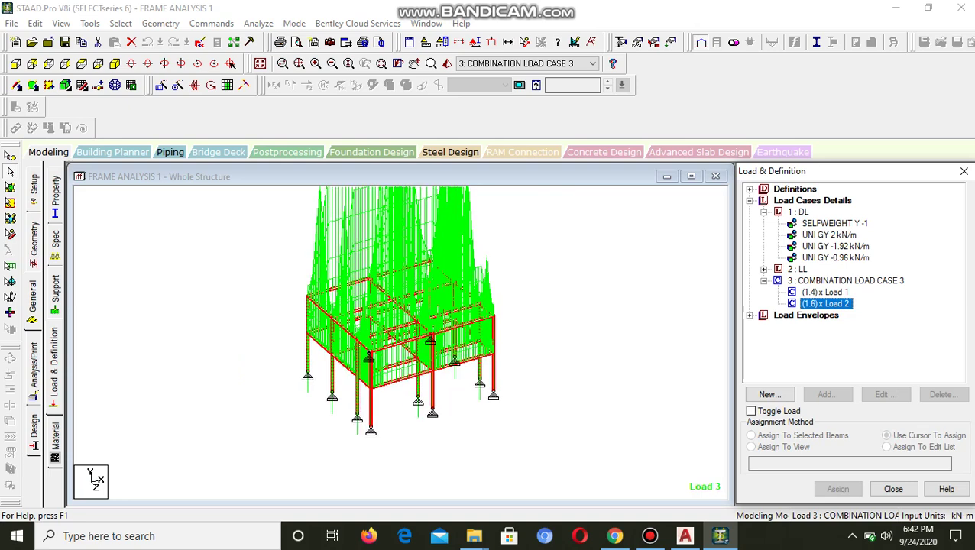
{"action": "scroll", "coordinate": [91, 477], "scroll_direction": "up", "scroll_amount": 3}
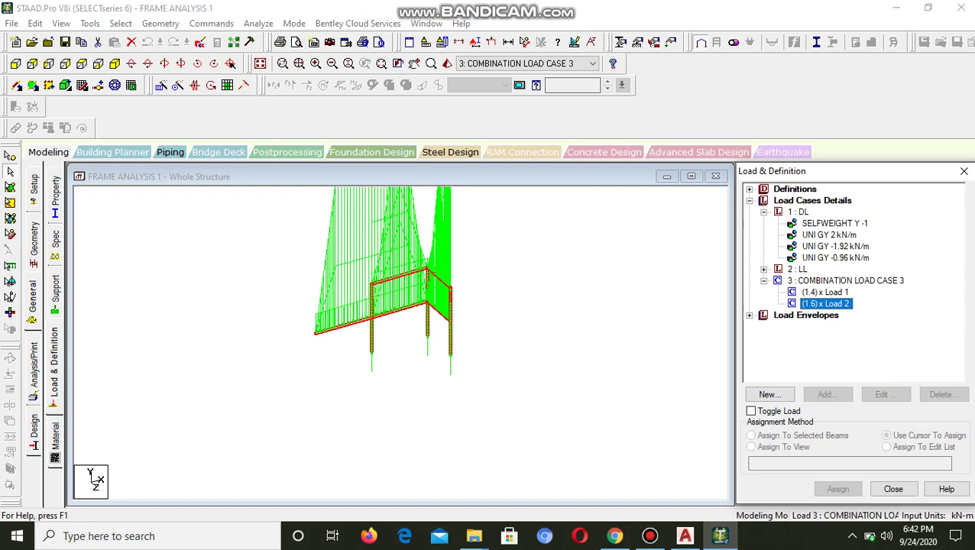
{"action": "scroll", "coordinate": [91, 477], "scroll_direction": "down", "scroll_amount": 4}
{"action": "scroll", "coordinate": [92, 478], "scroll_direction": "up", "scroll_amount": 3}
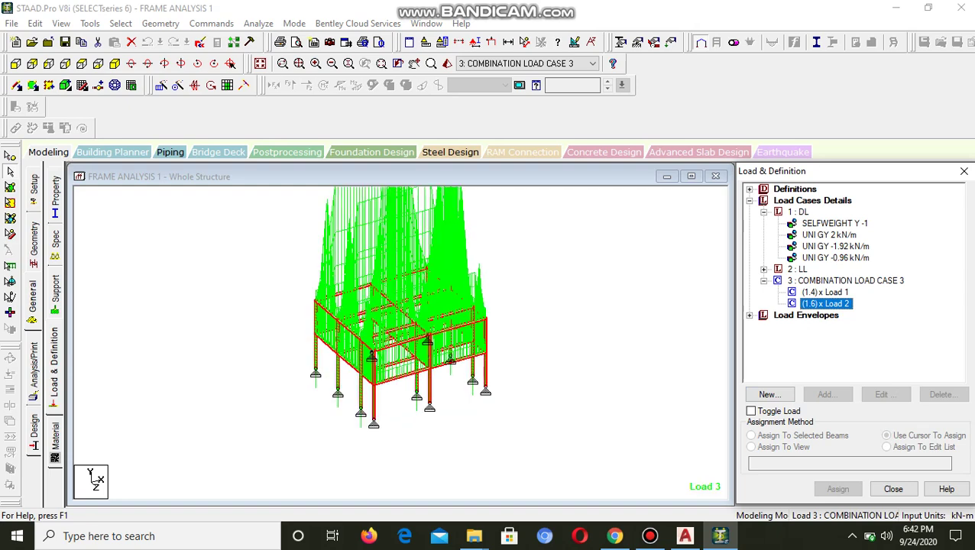
{"action": "scroll", "coordinate": [92, 477], "scroll_direction": "down", "scroll_amount": 2}
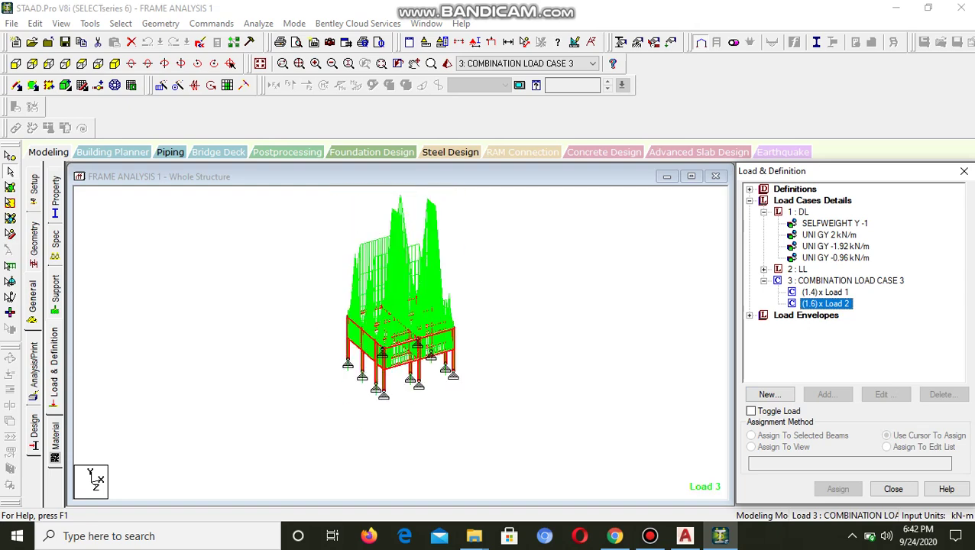
{"action": "scroll", "coordinate": [91, 477], "scroll_direction": "down", "scroll_amount": 3}
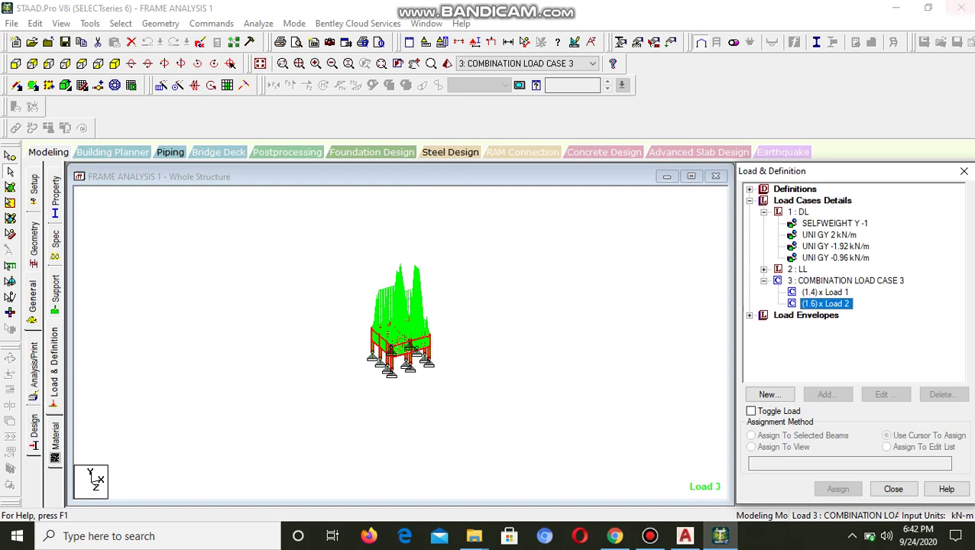
{"action": "scroll", "coordinate": [92, 478], "scroll_direction": "up", "scroll_amount": 3}
{"action": "scroll", "coordinate": [91, 478], "scroll_direction": "down", "scroll_amount": 2}
Reselect combination load case 3 and inspect the frame in front, side and isometric views
{"action": "key", "text": "Left"}
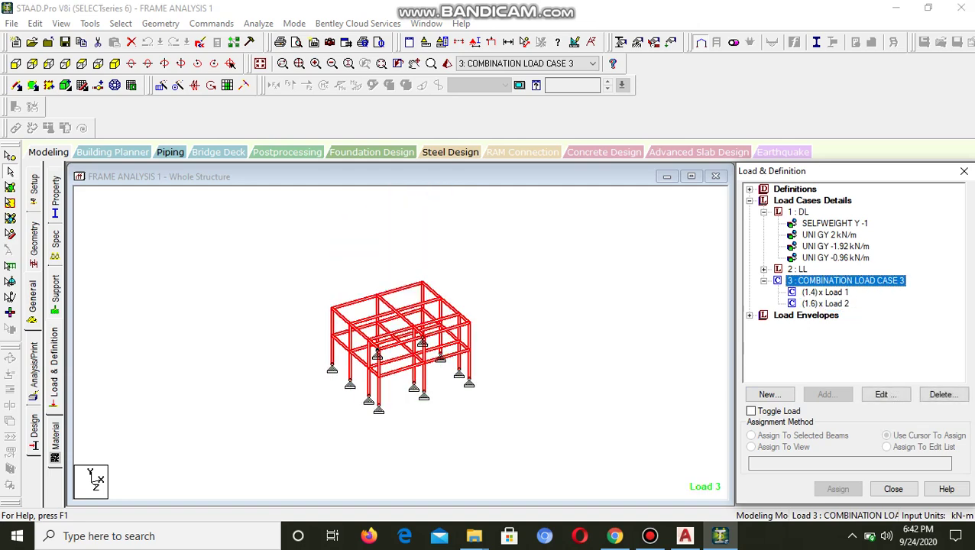
{"action": "scroll", "coordinate": [91, 478], "scroll_direction": "up", "scroll_amount": 4}
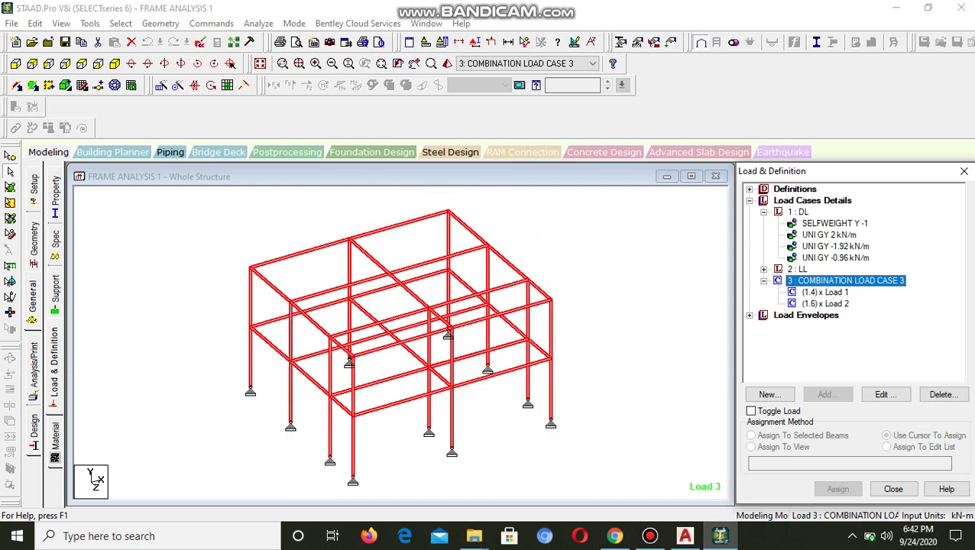
{"action": "scroll", "coordinate": [91, 478], "scroll_direction": "down", "scroll_amount": 2}
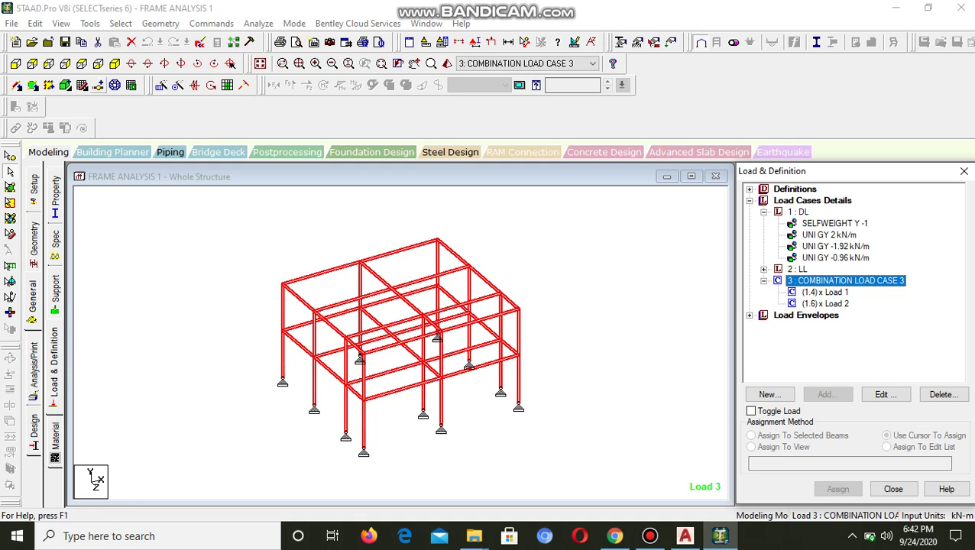
{"action": "left_click", "coordinate": [115, 63]}
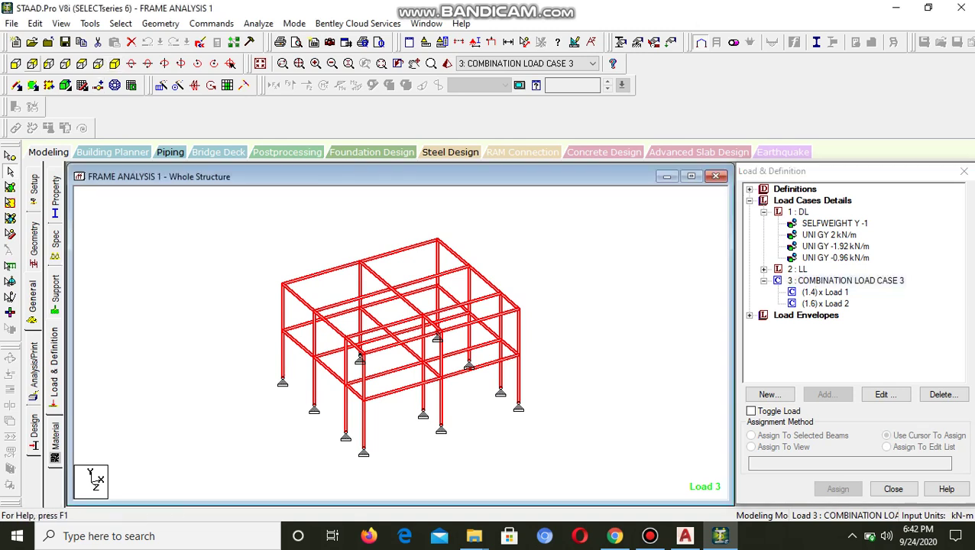
{"action": "left_click", "coordinate": [16, 63]}
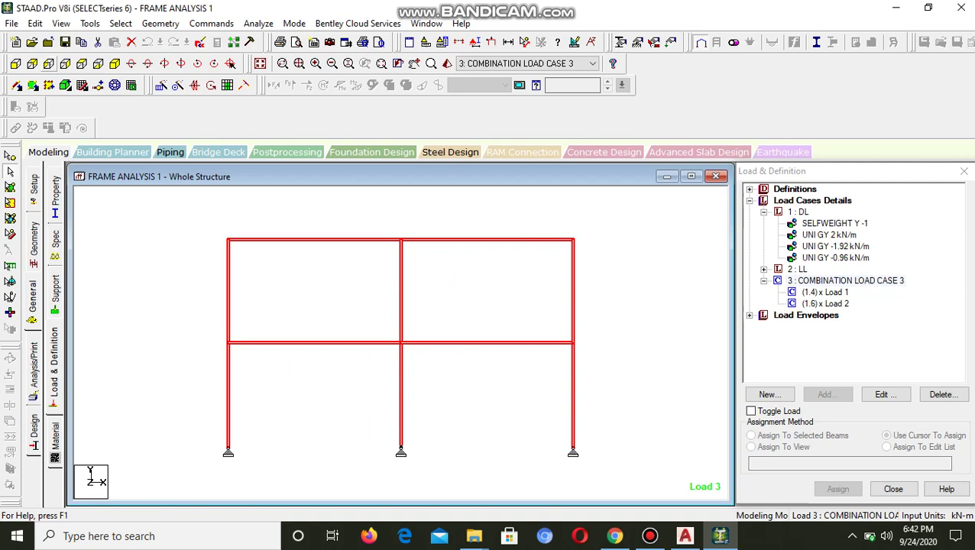
{"action": "left_click", "coordinate": [49, 63]}
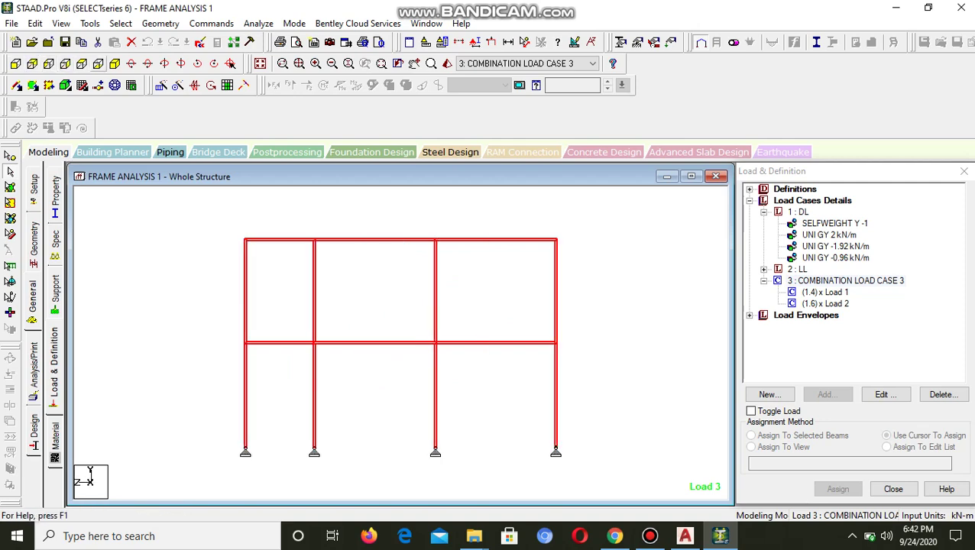
{"action": "left_click", "coordinate": [82, 64]}
{"action": "left_click", "coordinate": [115, 63]}
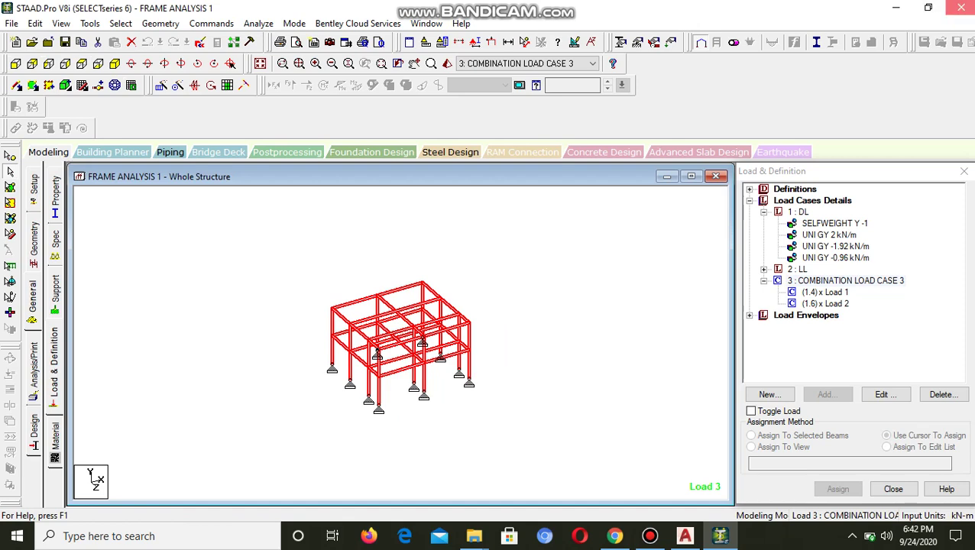
Close the frame model, launch STAAD RCDC and name the new project FRAME ONE
{"action": "left_click", "coordinate": [961, 7]}
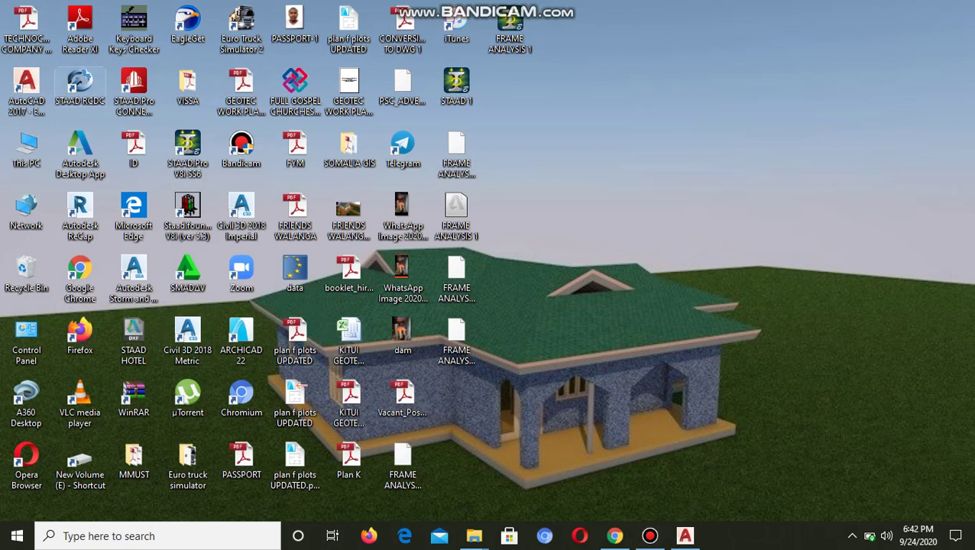
{"action": "double_click", "coordinate": [80, 84]}
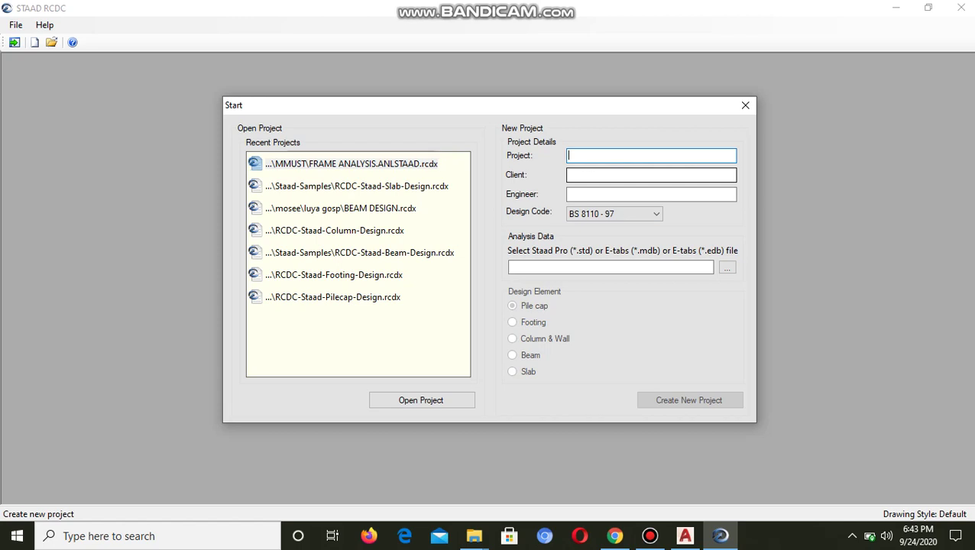
{"action": "type", "text": "FRAME ONE"}
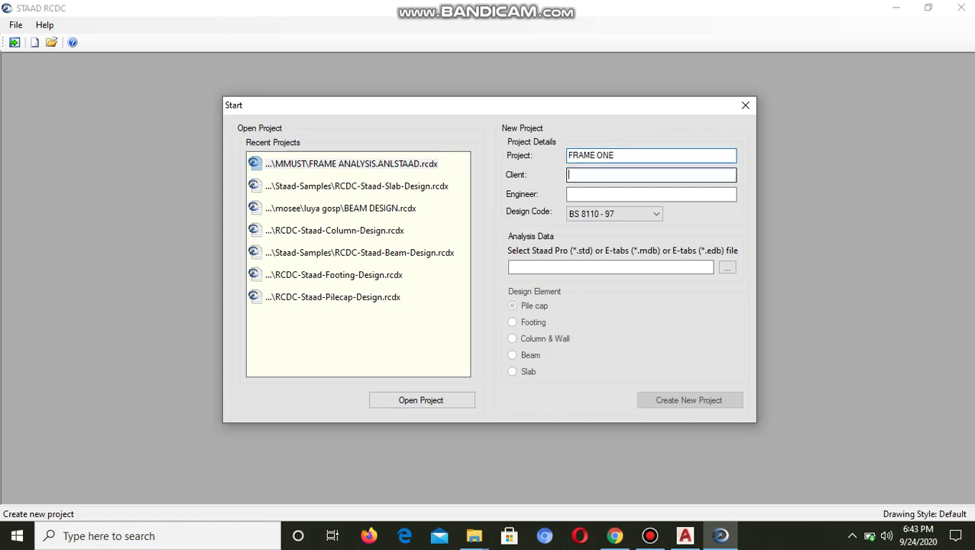
{"action": "key", "text": "Tab"}
{"action": "left_click", "coordinate": [616, 155]}
{"action": "key", "text": "Tab"}
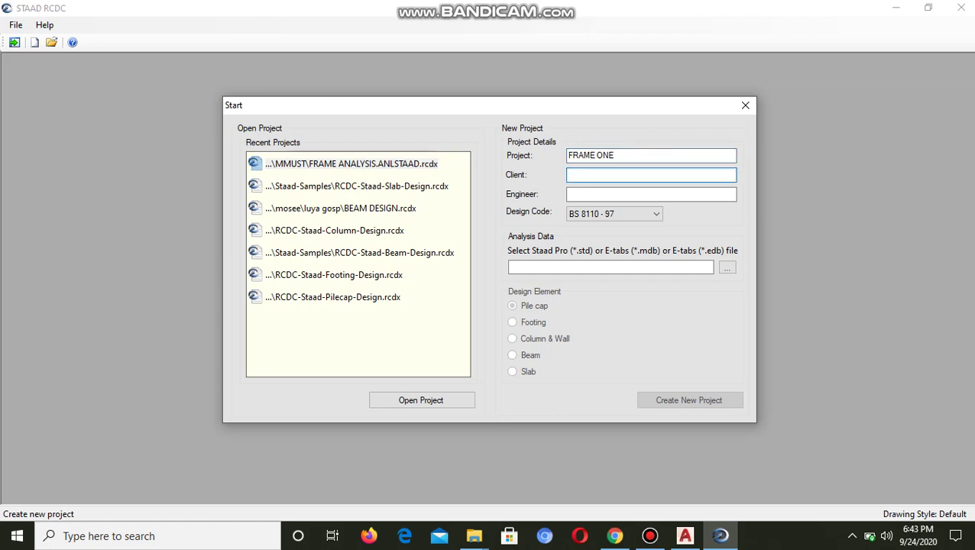
Fill in the client's and the engineer's names in the new project's details
{"action": "type", "text": "MTM"}
{"action": "left_click", "coordinate": [616, 194]}
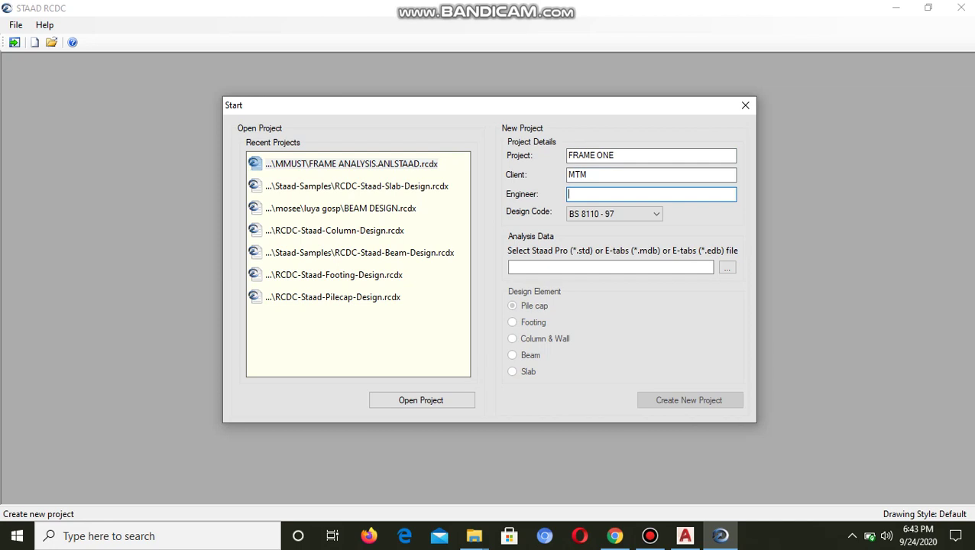
{"action": "type", "text": "ENG.TM"}
Review the design codes available for the new project, from IS 456 to the EN 02 - 2004 variants
{"action": "left_click", "coordinate": [613, 214]}
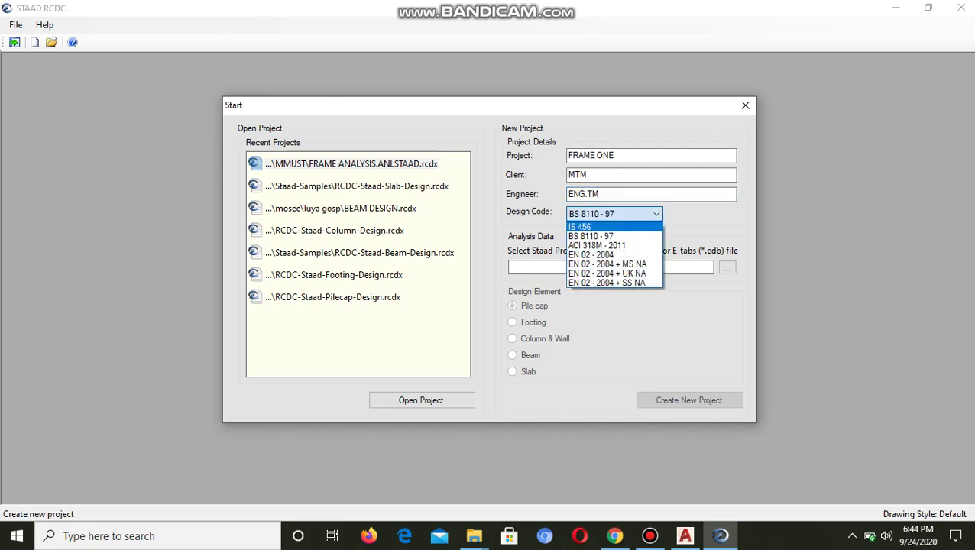
{"action": "left_click", "coordinate": [614, 213]}
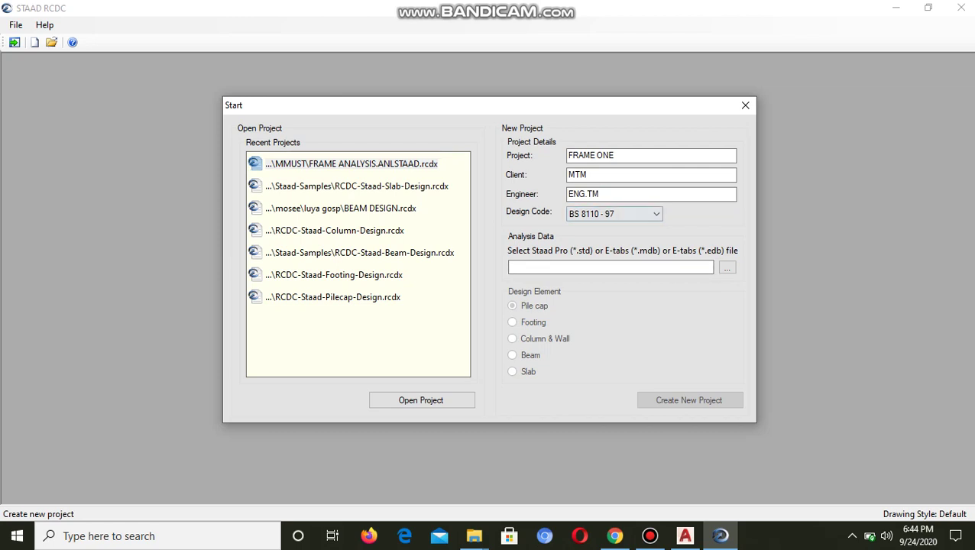
{"action": "left_click", "coordinate": [613, 214]}
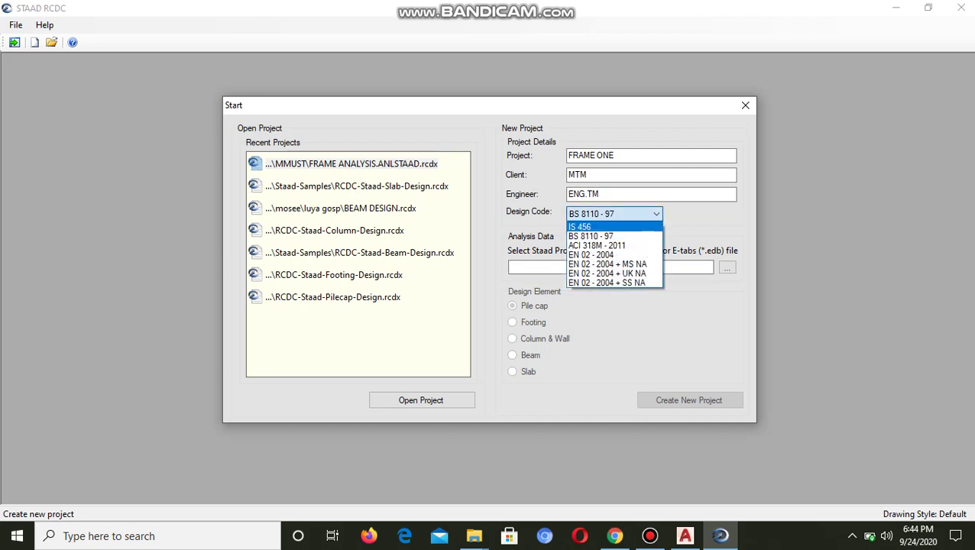
{"action": "key", "text": "Down"}
{"action": "key", "text": "Down"}
{"action": "key", "text": "Down"}
{"action": "key", "text": "Down"}
{"action": "key", "text": "Down"}
{"action": "key", "text": "Up"}
{"action": "key", "text": "Up"}
{"action": "key", "text": "Up"}
{"action": "key", "text": "Up"}
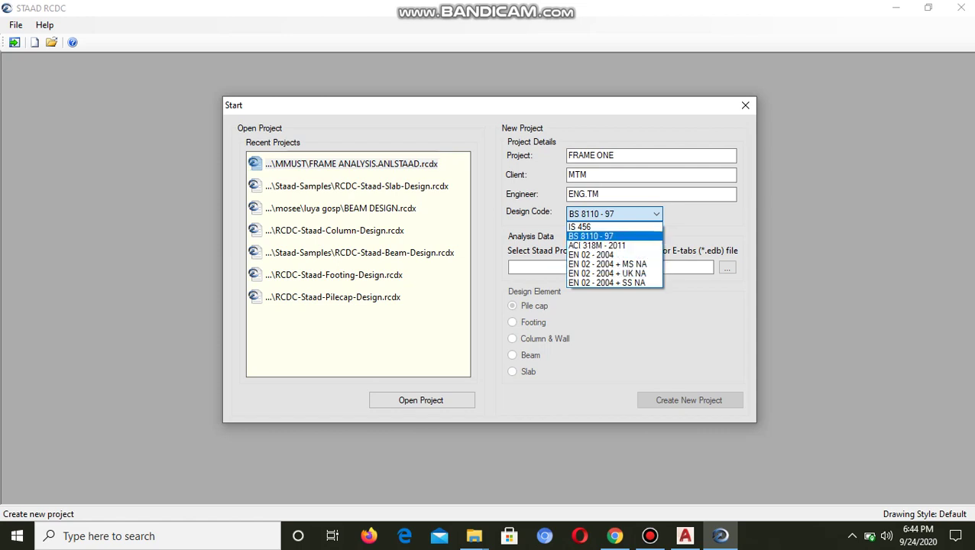
{"action": "key", "text": "Down"}
{"action": "key", "text": "Down"}
{"action": "key", "text": "Down"}
{"action": "key", "text": "Down"}
{"action": "key", "text": "Down"}
{"action": "key", "text": "Up"}
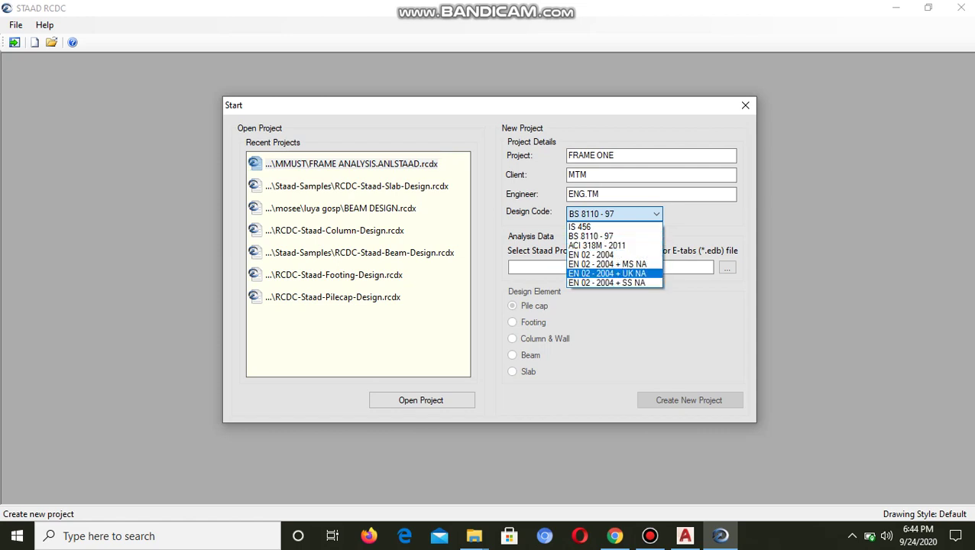
{"action": "left_click", "coordinate": [613, 215]}
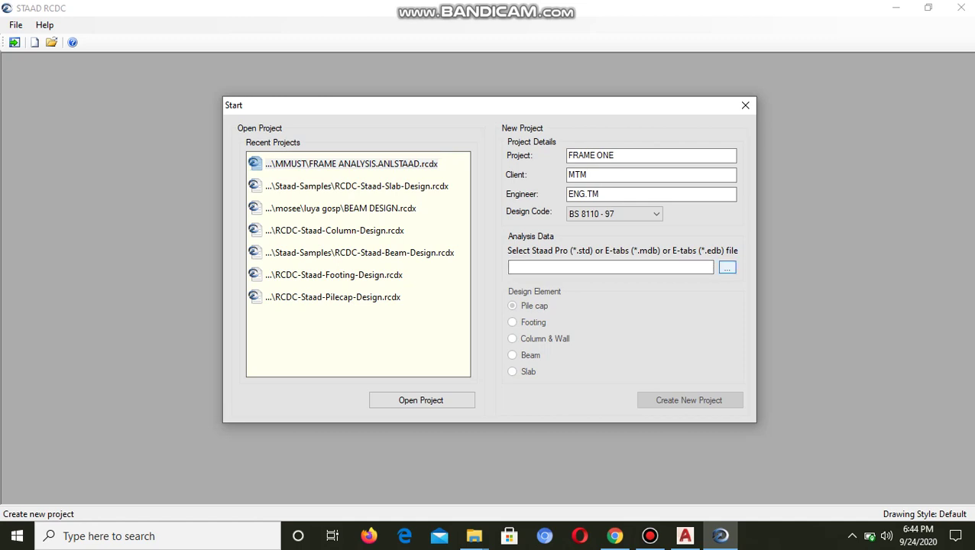
Try to load FRAME ANALYSIS 1 from the Desktop as the new project's analysis data
{"action": "left_click", "coordinate": [726, 266]}
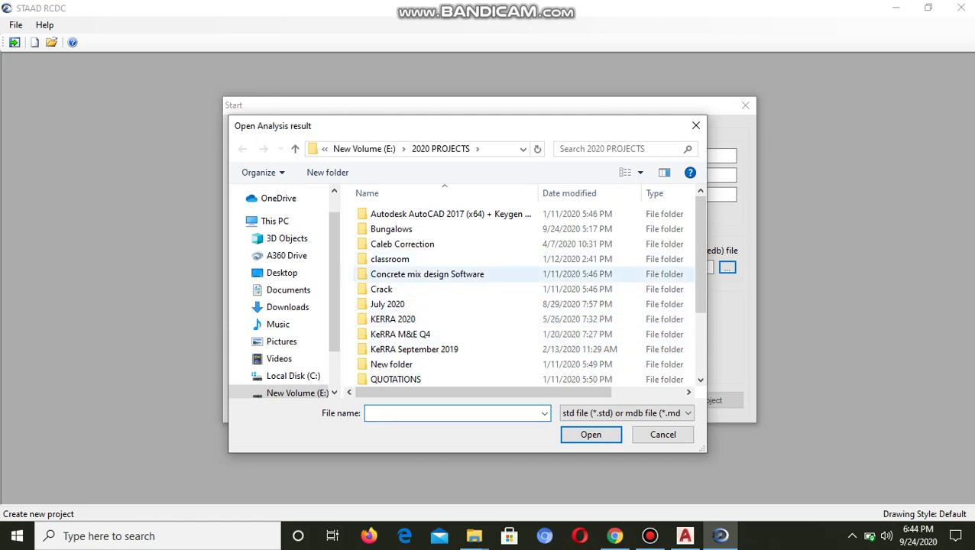
{"action": "scroll", "coordinate": [443, 264], "scroll_direction": "down", "scroll_amount": 1}
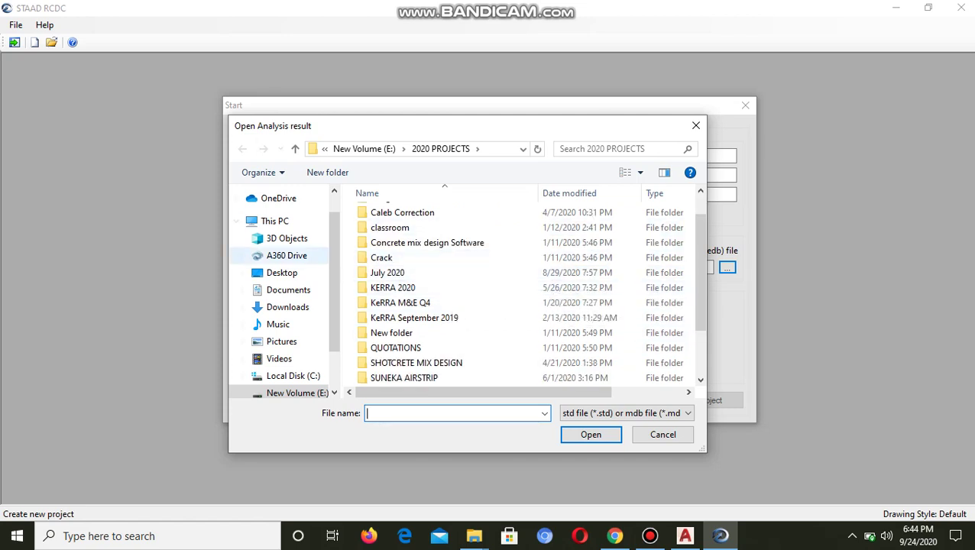
{"action": "left_click", "coordinate": [282, 273]}
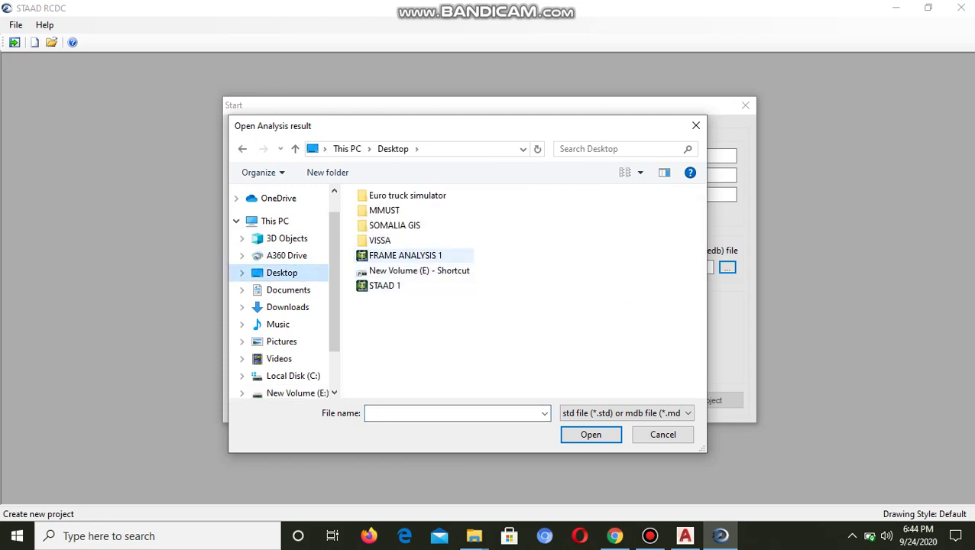
{"action": "left_click", "coordinate": [405, 257]}
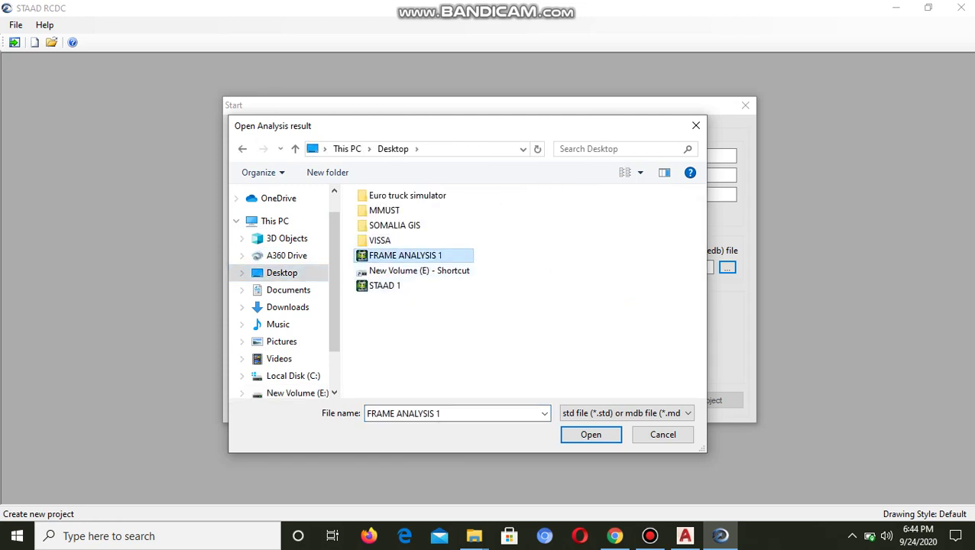
{"action": "key", "text": "Return"}
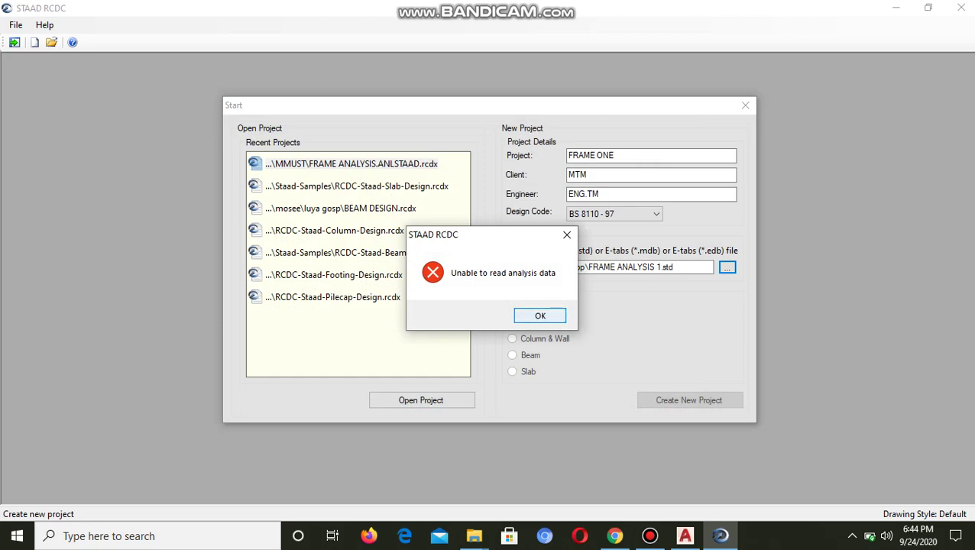
{"action": "left_click", "coordinate": [541, 315]}
{"action": "left_click", "coordinate": [375, 231]}
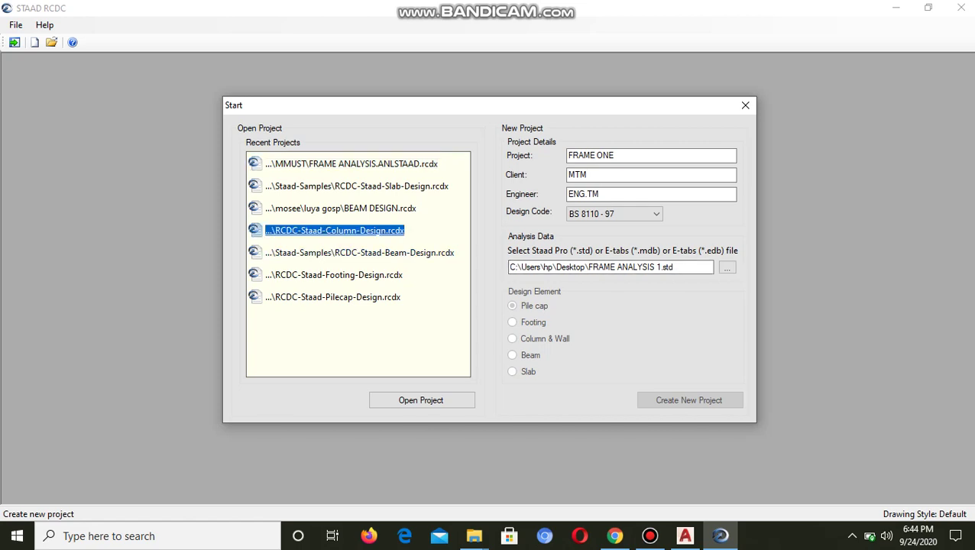
{"action": "left_click", "coordinate": [417, 164]}
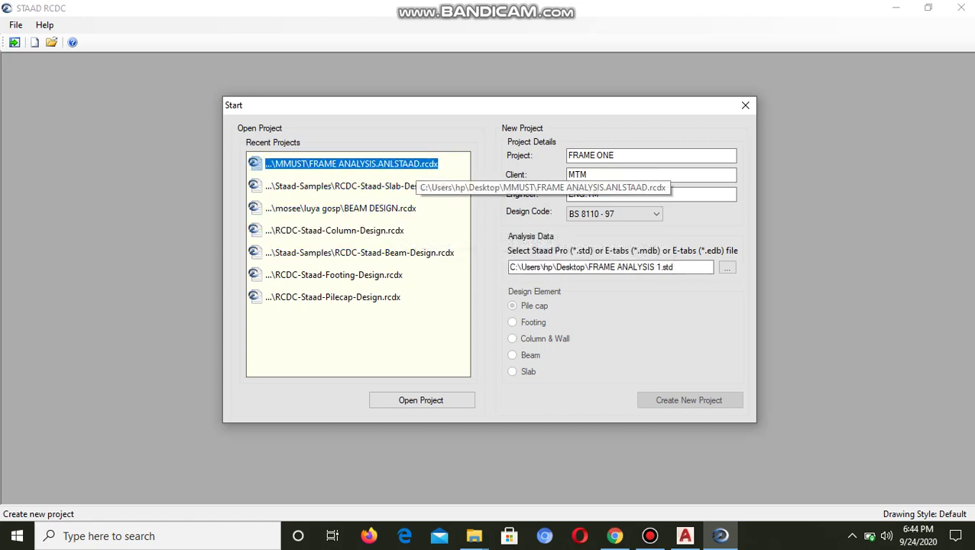
{"action": "left_click", "coordinate": [356, 208]}
{"action": "left_click", "coordinate": [356, 186]}
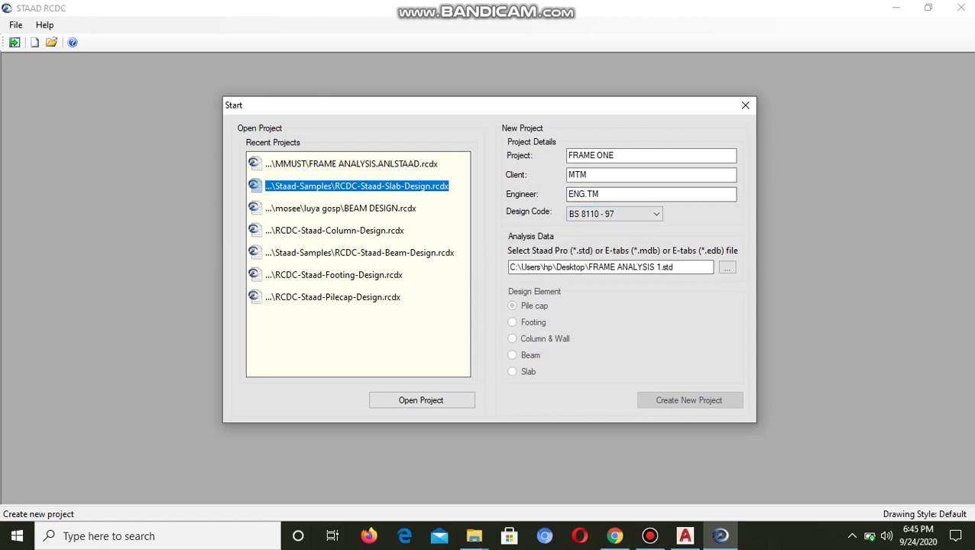
Try to load STAAD 1 from the Desktop as the new project's analysis data
{"action": "left_click", "coordinate": [726, 267]}
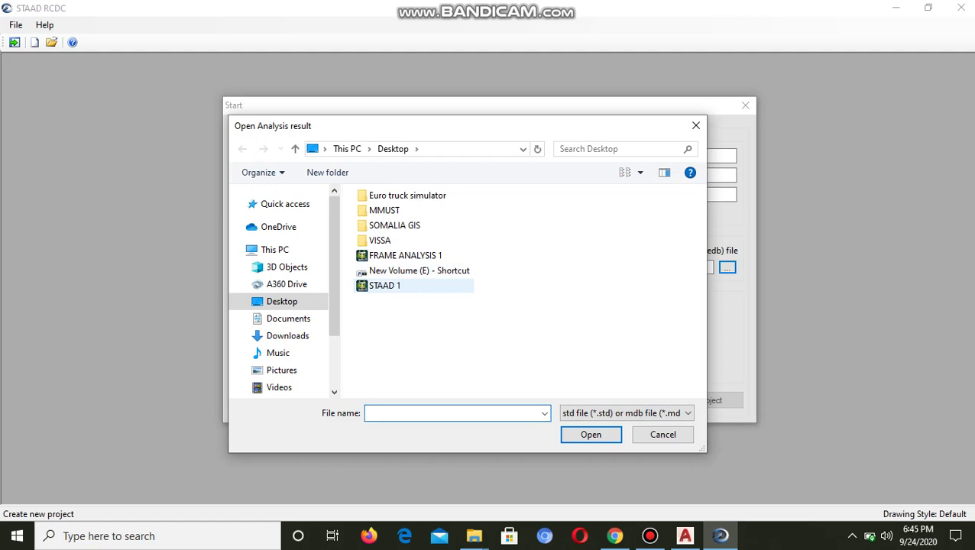
{"action": "left_click", "coordinate": [385, 286]}
{"action": "key", "text": "Return"}
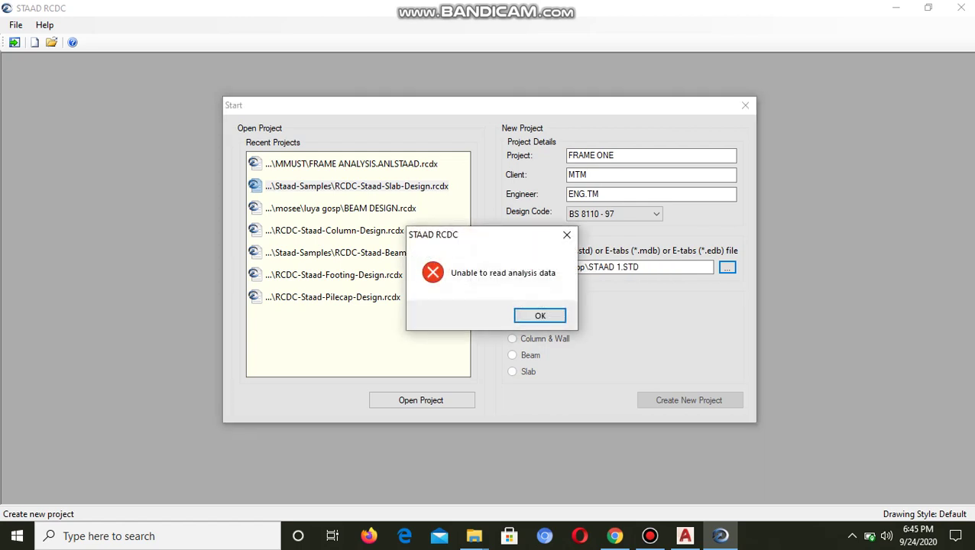
{"action": "key", "text": "Return"}
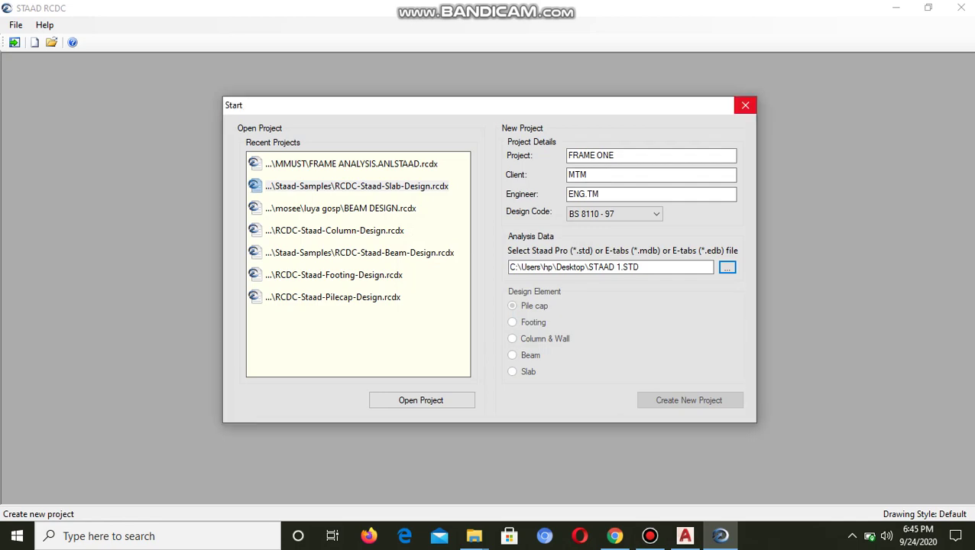
Switch to File Explorer and open the recent FRAME ANALYSIS 1 file in STAAD.Pro
{"action": "left_click_drag", "start_coordinate": [661, 112], "coordinate": [409, 232]}
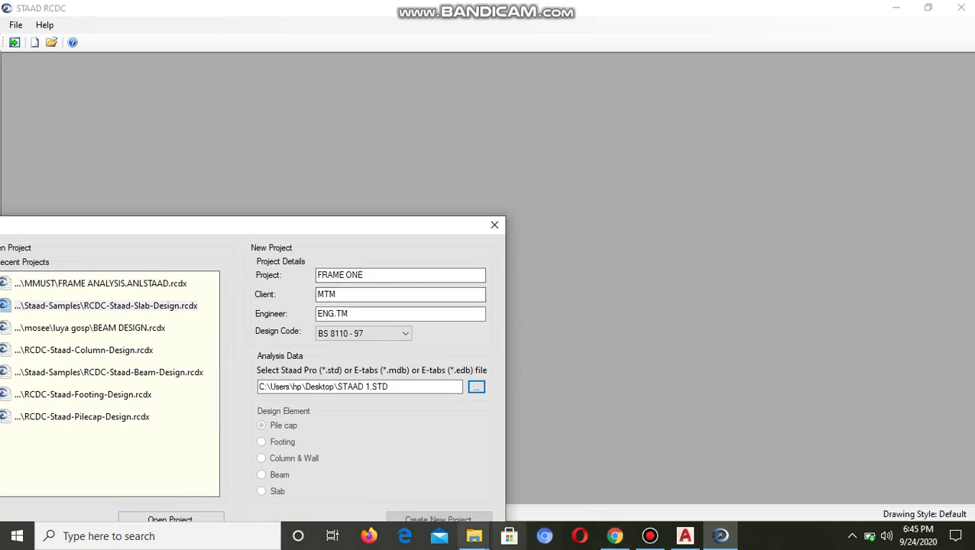
{"action": "mouse_move", "coordinate": [474, 535]}
{"action": "left_click", "coordinate": [528, 474]}
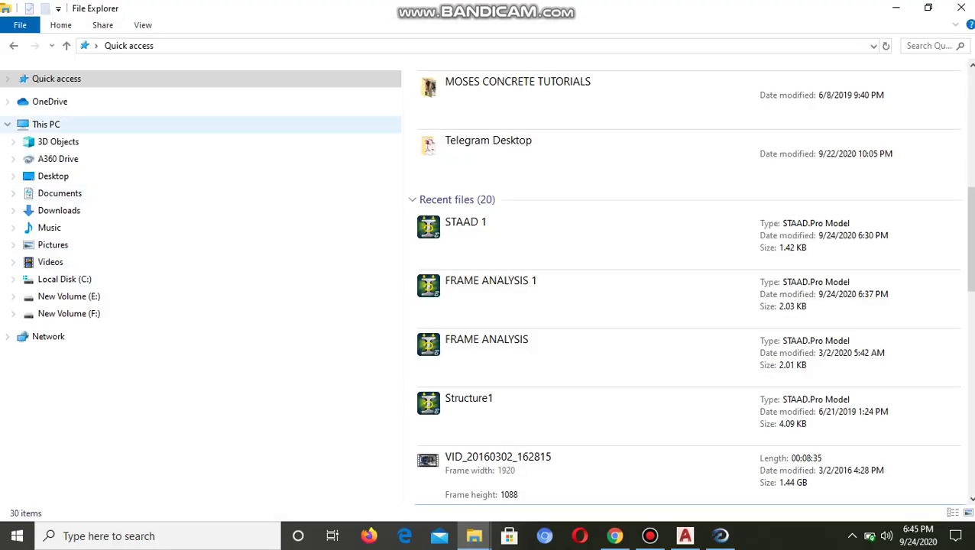
{"action": "left_click", "coordinate": [527, 296]}
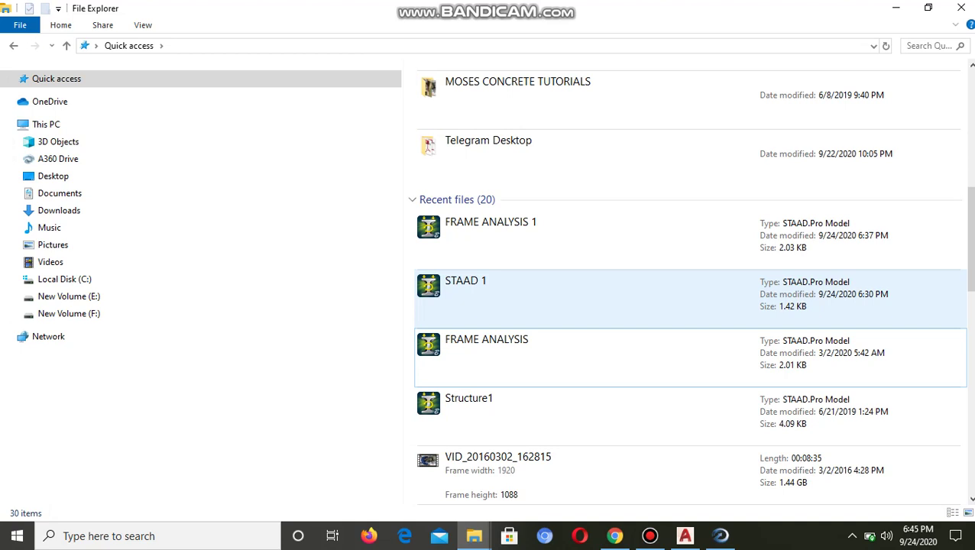
{"action": "left_click", "coordinate": [535, 239]}
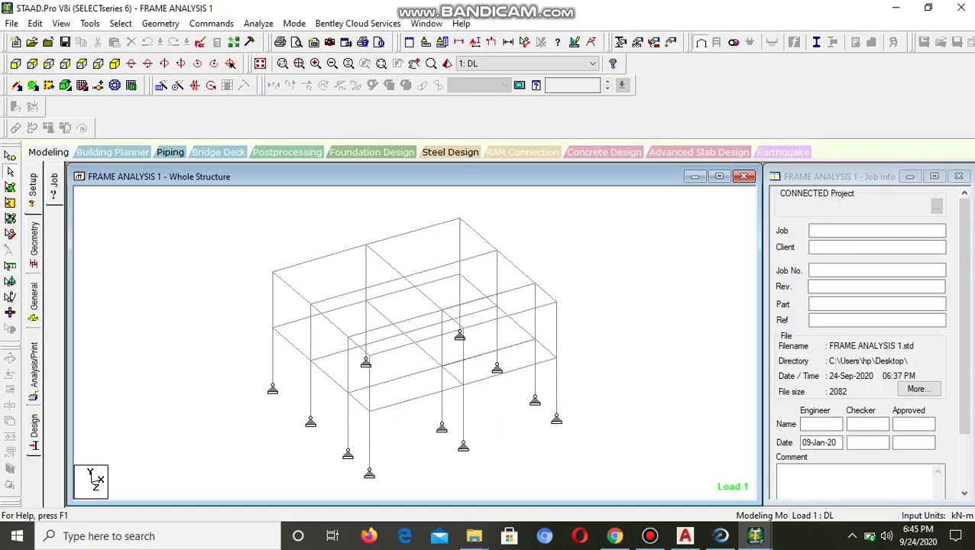
{"action": "scroll", "coordinate": [414, 343], "scroll_direction": "down", "scroll_amount": 2}
{"action": "scroll", "coordinate": [414, 343], "scroll_direction": "up", "scroll_amount": 4}
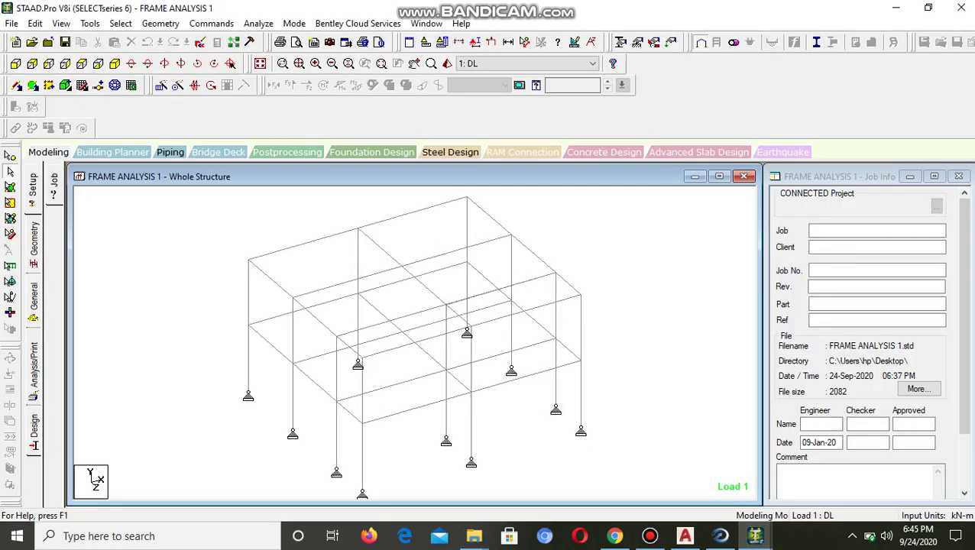
{"action": "scroll", "coordinate": [415, 343], "scroll_direction": "down", "scroll_amount": 4}
Close the open model window, dismiss the sharing violation warning and reopen FRAME ANALYSIS 1 from STAAD.Pro's recent files
{"action": "left_click", "coordinate": [755, 536]}
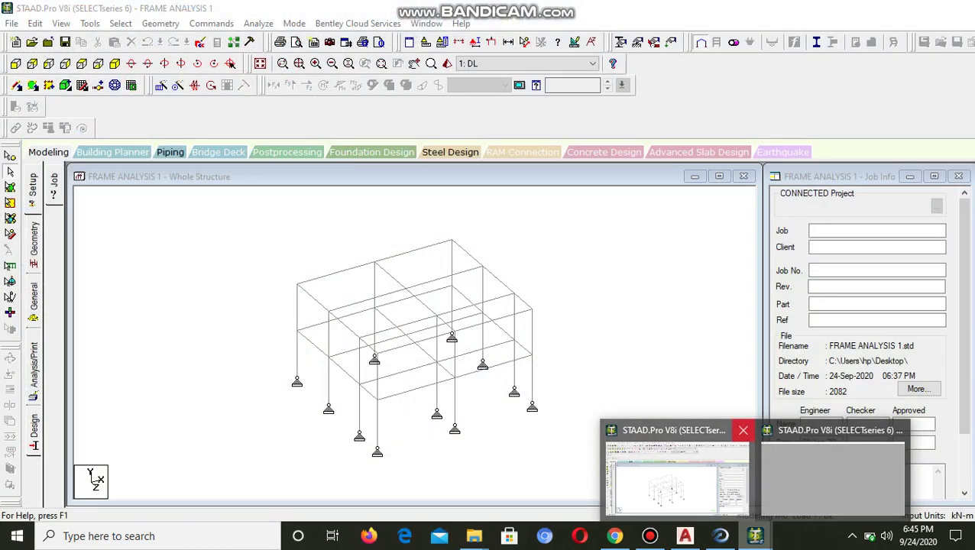
{"action": "left_click", "coordinate": [742, 430]}
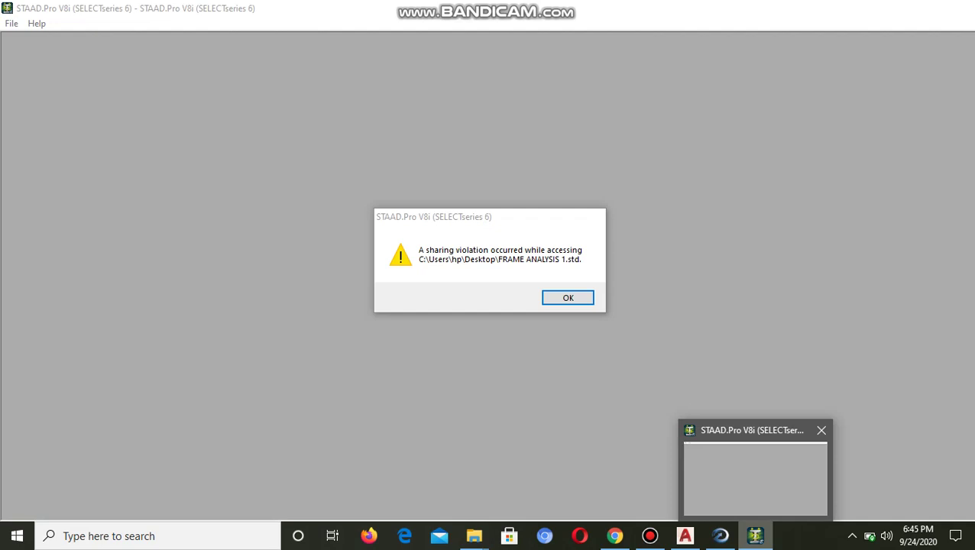
{"action": "left_click", "coordinate": [568, 298]}
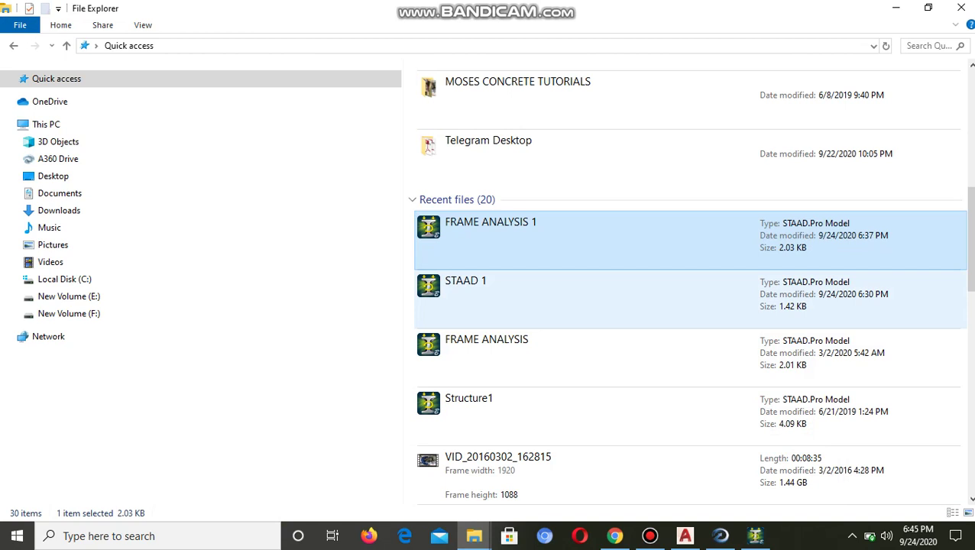
{"action": "left_click", "coordinate": [755, 536]}
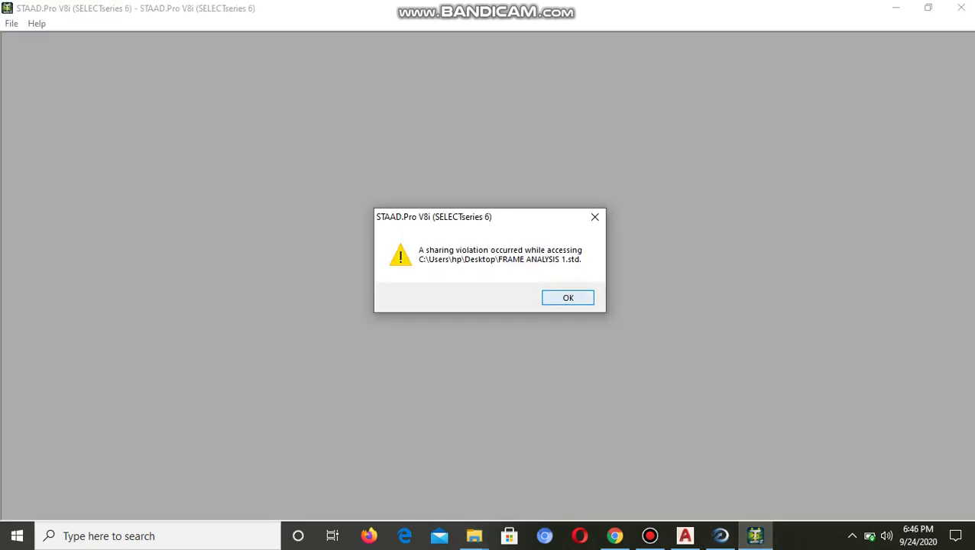
{"action": "key", "text": "Return"}
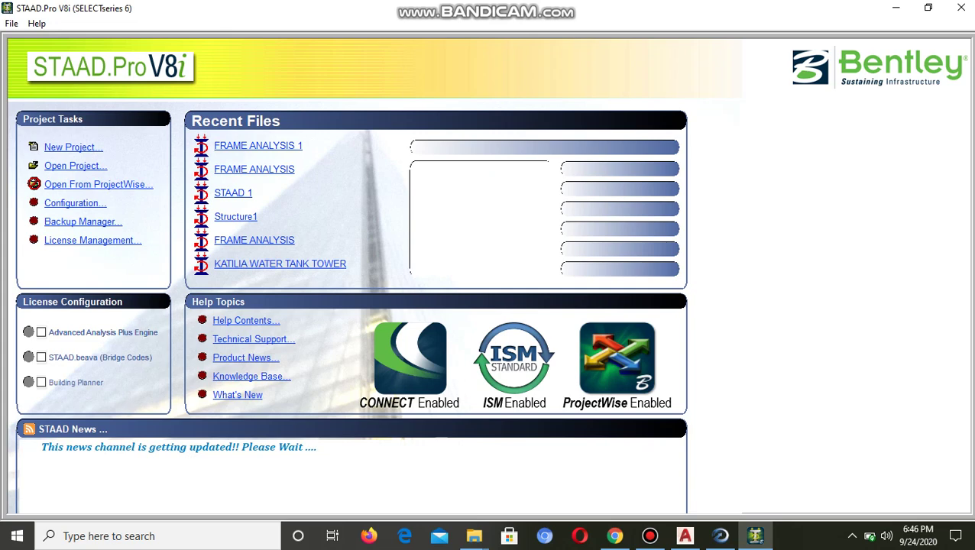
{"action": "left_click", "coordinate": [258, 146]}
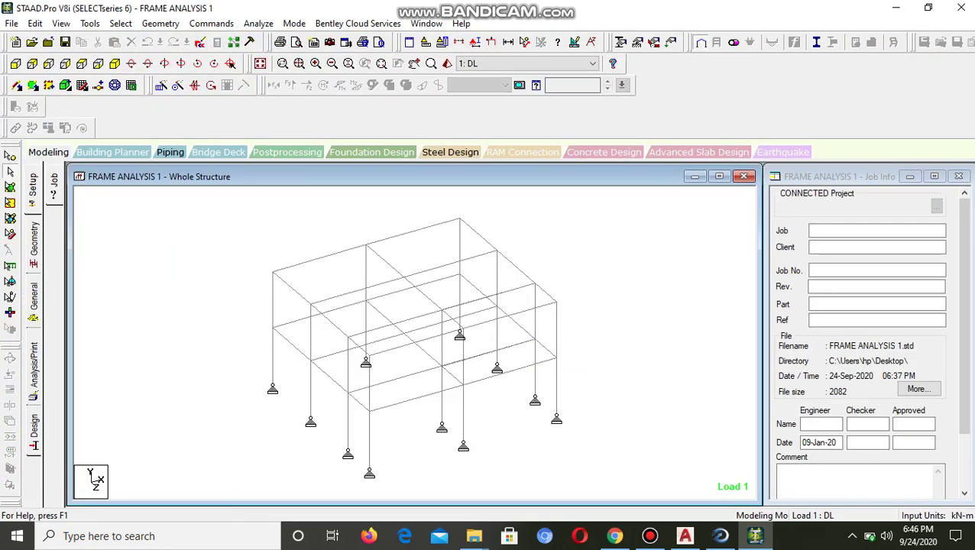
{"action": "scroll", "coordinate": [414, 342], "scroll_direction": "up", "scroll_amount": 2}
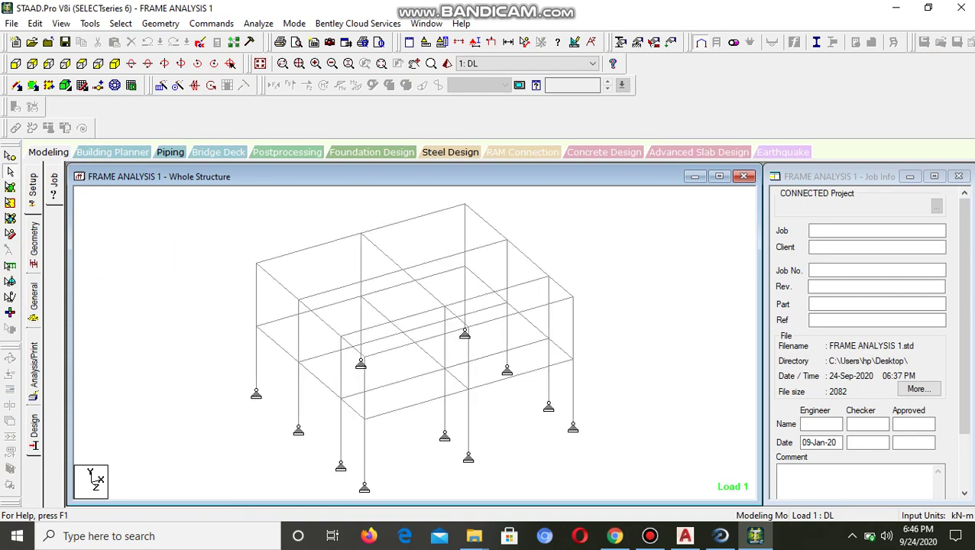
Add a Perform Analysis command to the frame model with the No Print option
{"action": "left_click", "coordinate": [211, 23]}
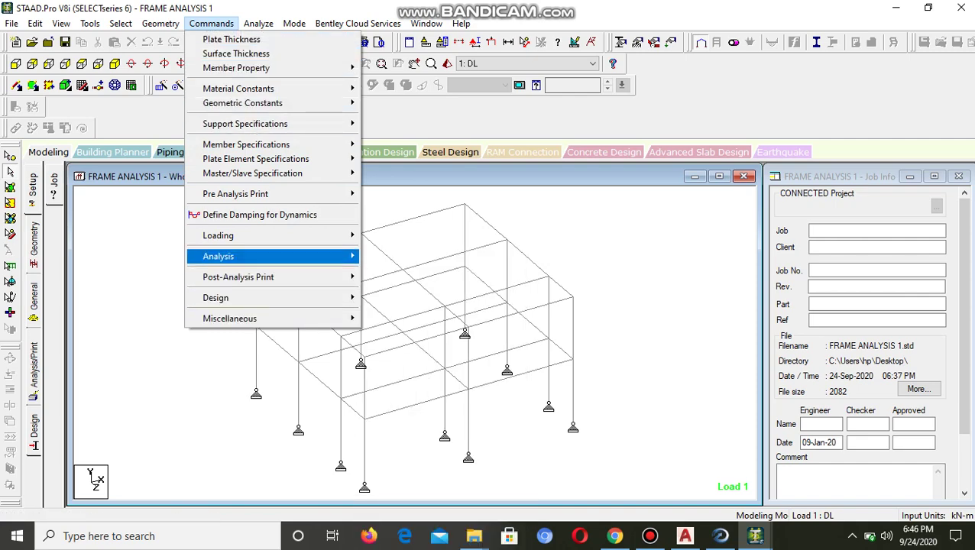
{"action": "mouse_move", "coordinate": [229, 255]}
{"action": "left_click", "coordinate": [410, 256]}
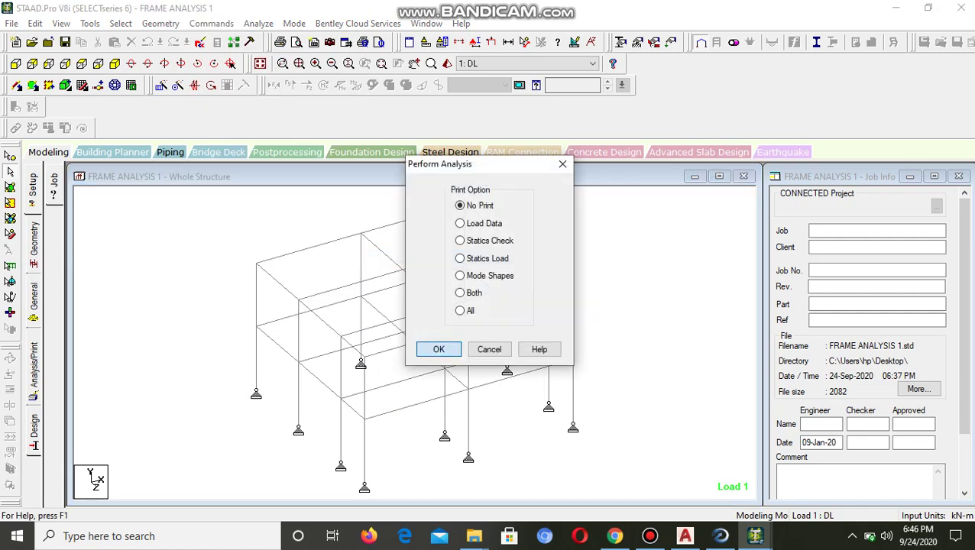
{"action": "key", "text": "Return"}
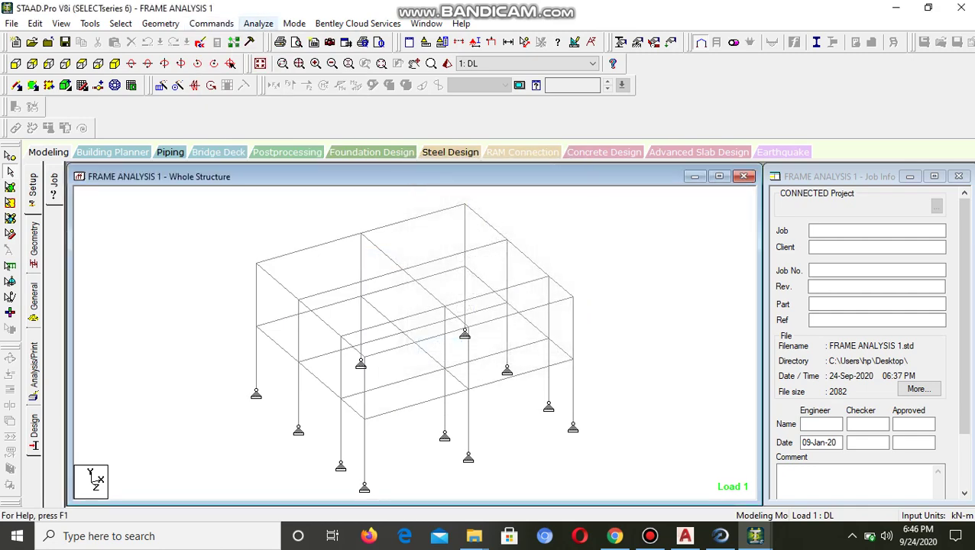
Run the analysis, saving the modified structure, and check the calculation log
{"action": "left_click", "coordinate": [258, 22]}
{"action": "left_click", "coordinate": [284, 39]}
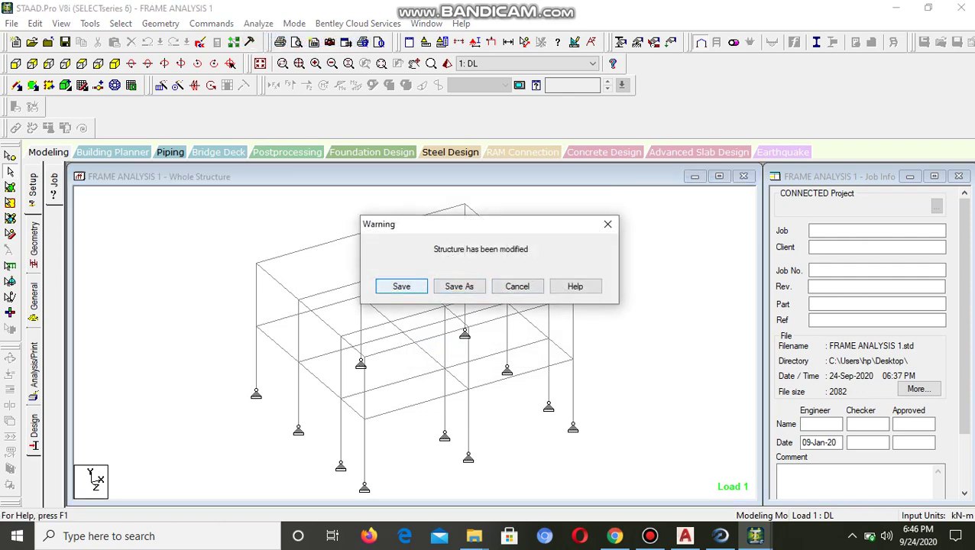
{"action": "key", "text": "Return"}
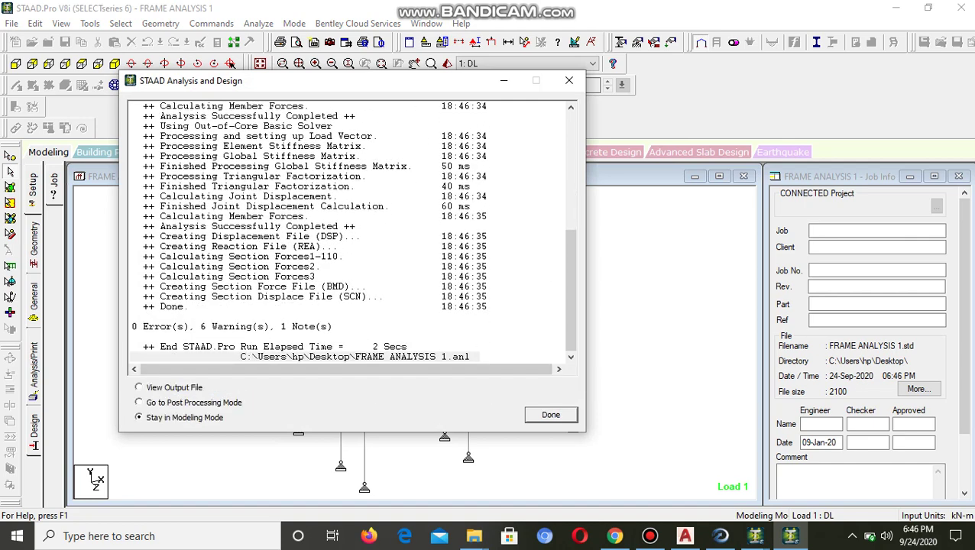
{"action": "scroll", "coordinate": [347, 233], "scroll_direction": "up", "scroll_amount": 6}
{"action": "scroll", "coordinate": [348, 233], "scroll_direction": "down", "scroll_amount": 3}
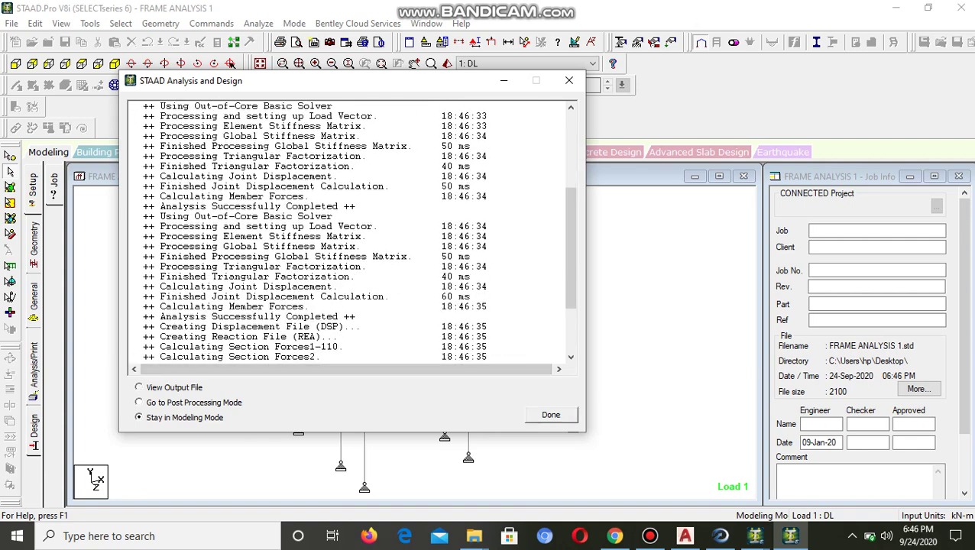
Open the analysis output file and read through it to the end of the run
{"action": "left_click", "coordinate": [139, 387]}
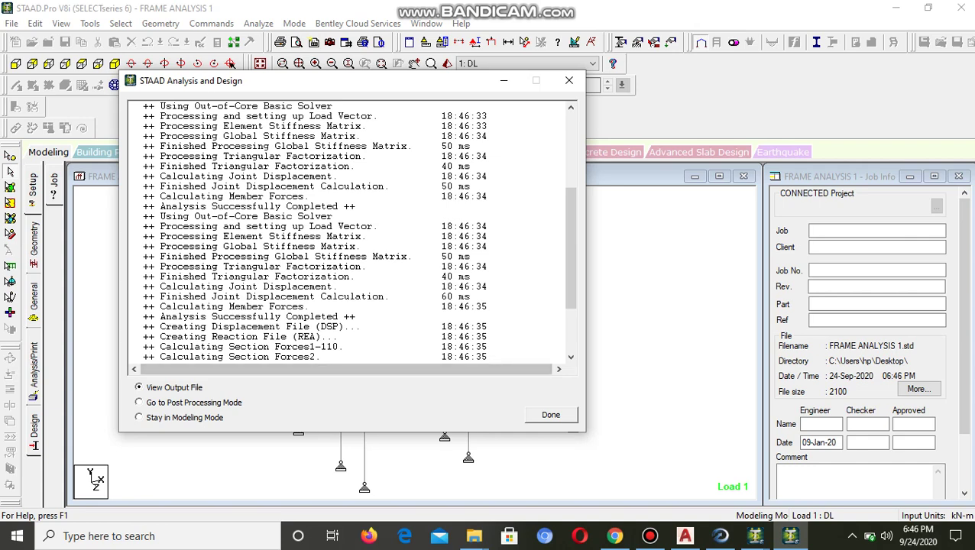
{"action": "left_click", "coordinate": [550, 414]}
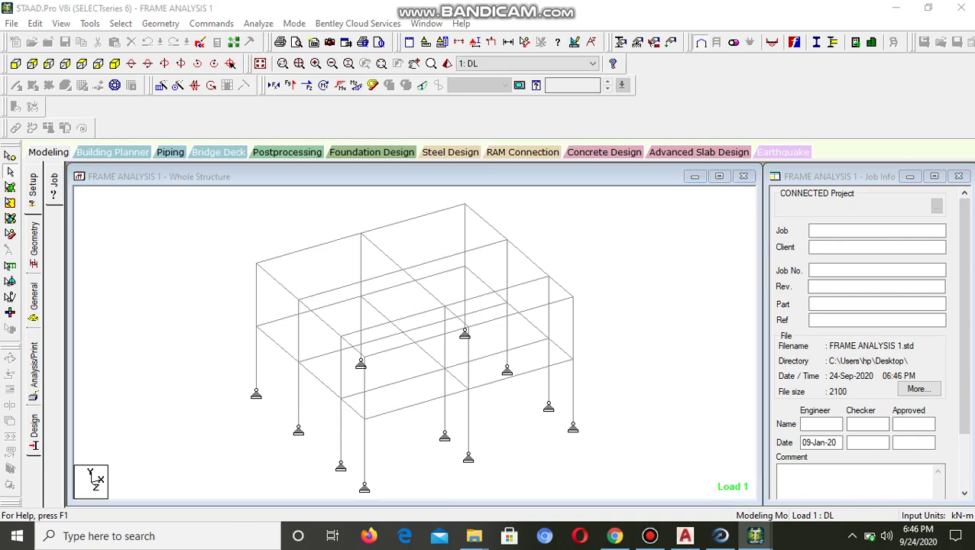
{"action": "scroll", "coordinate": [444, 275], "scroll_direction": "down", "scroll_amount": 12}
{"action": "scroll", "coordinate": [443, 275], "scroll_direction": "down", "scroll_amount": 20}
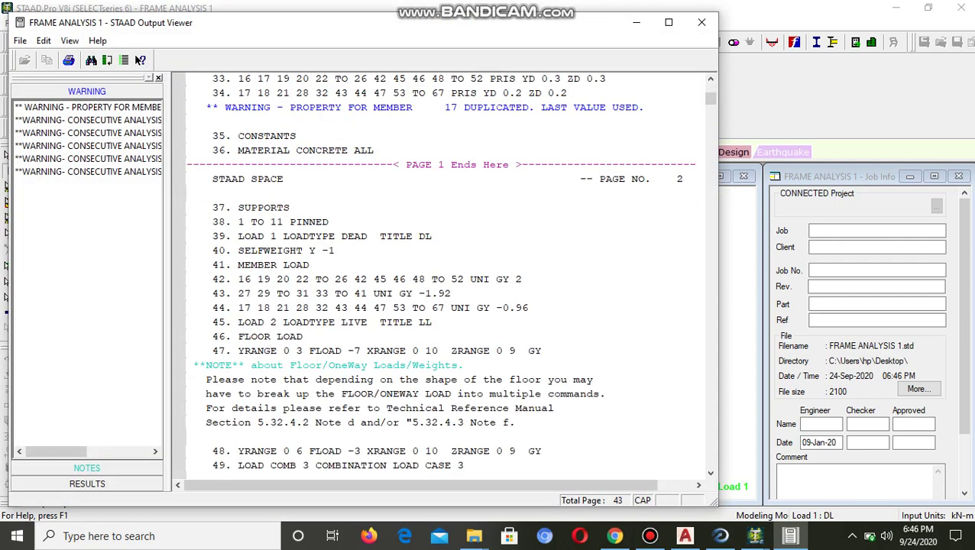
{"action": "scroll", "coordinate": [443, 275], "scroll_direction": "down", "scroll_amount": 20}
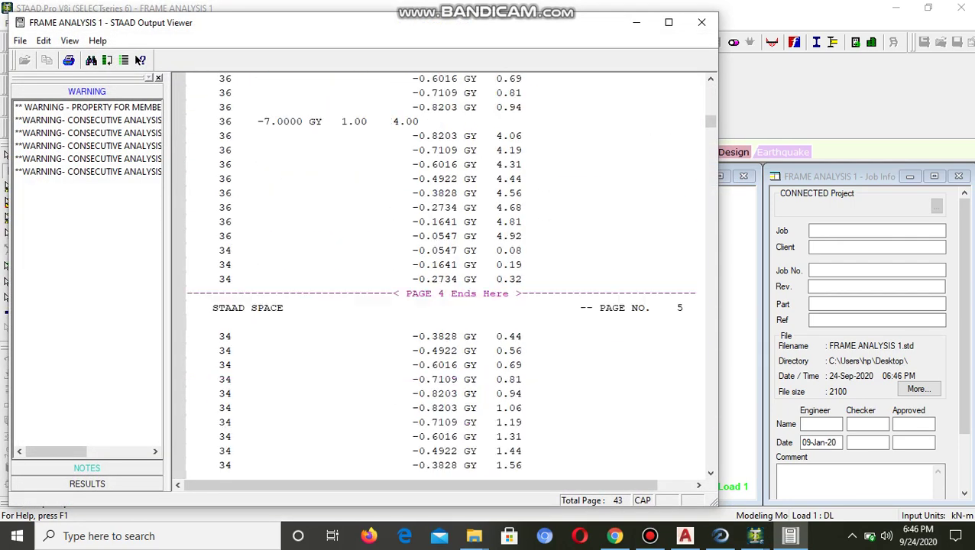
{"action": "left_click_drag", "start_coordinate": [710, 128], "coordinate": [710, 292]}
{"action": "scroll", "coordinate": [443, 275], "scroll_direction": "down", "scroll_amount": 20}
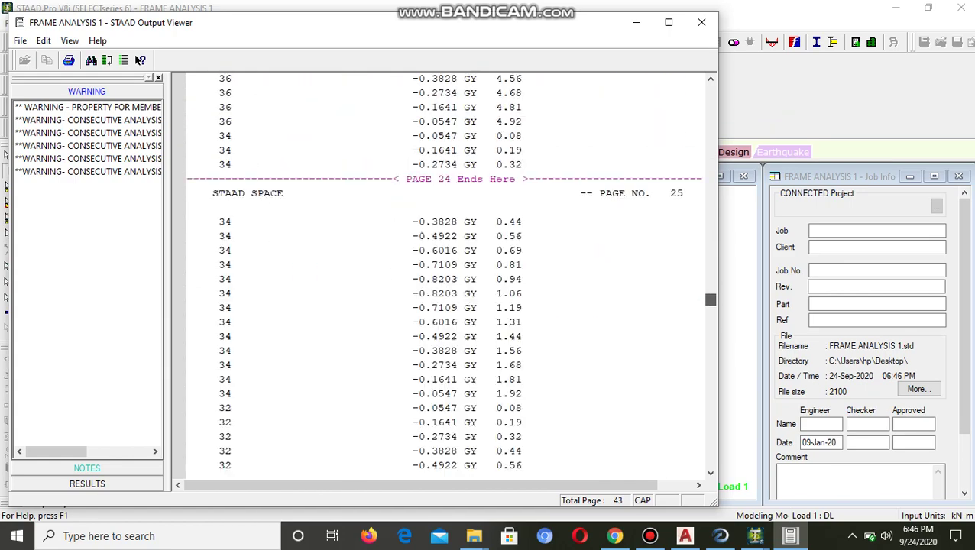
{"action": "scroll", "coordinate": [443, 275], "scroll_direction": "down", "scroll_amount": 20}
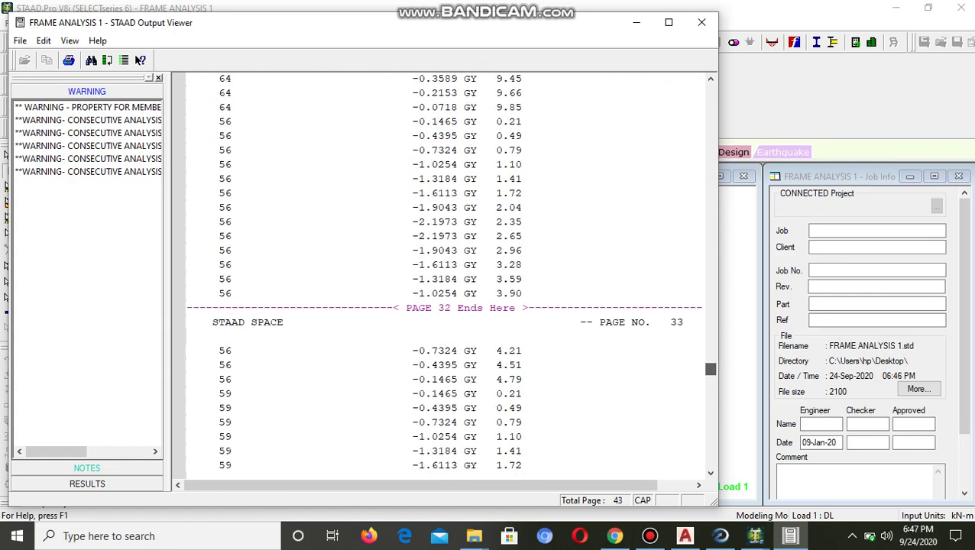
{"action": "scroll", "coordinate": [443, 275], "scroll_direction": "down", "scroll_amount": 20}
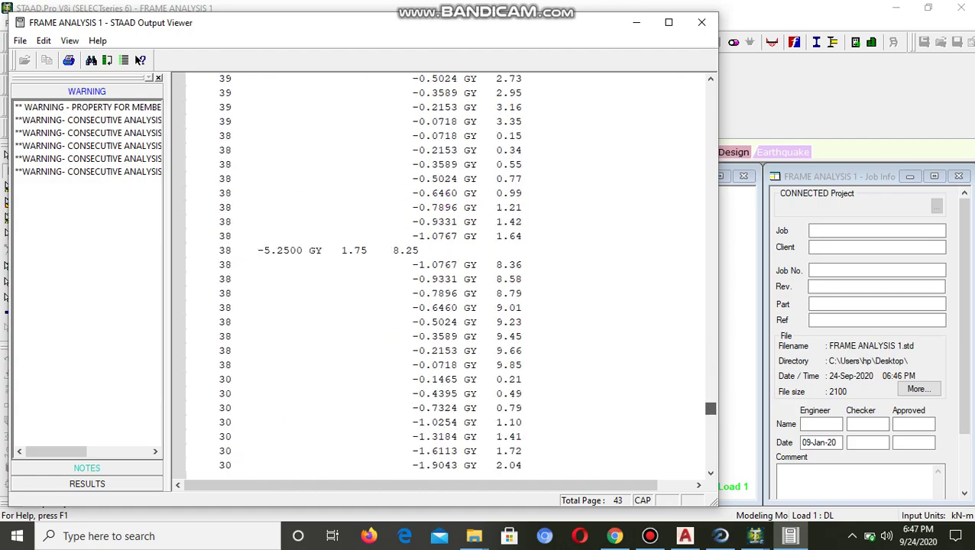
{"action": "scroll", "coordinate": [444, 275], "scroll_direction": "down", "scroll_amount": 19}
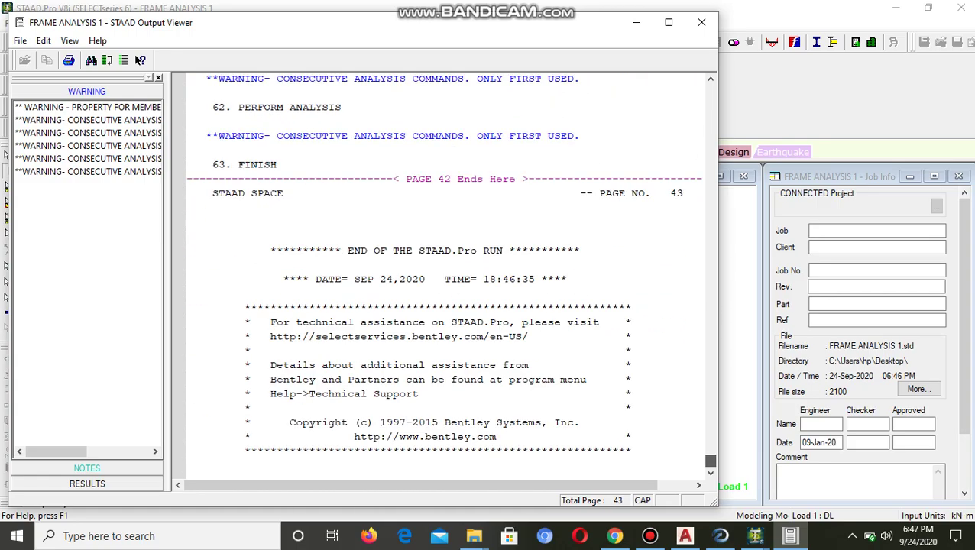
Examine the loading 2 summaries and the closing analysis commands in the output, and close the output viewer
{"action": "scroll", "coordinate": [443, 275], "scroll_direction": "up", "scroll_amount": 20}
{"action": "scroll", "coordinate": [443, 275], "scroll_direction": "down", "scroll_amount": 16}
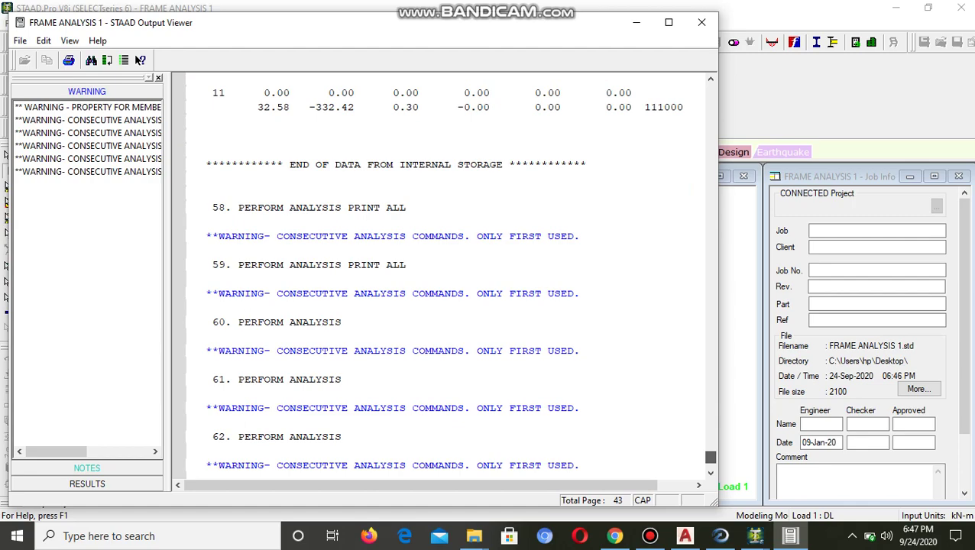
{"action": "scroll", "coordinate": [444, 275], "scroll_direction": "down", "scroll_amount": 8}
{"action": "scroll", "coordinate": [443, 275], "scroll_direction": "up", "scroll_amount": 15}
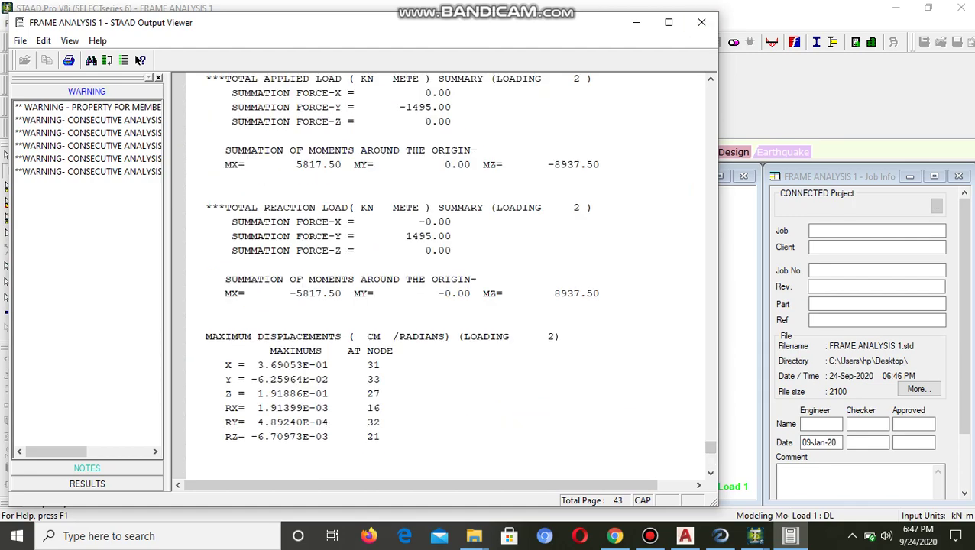
{"action": "scroll", "coordinate": [443, 275], "scroll_direction": "up", "scroll_amount": 3}
{"action": "scroll", "coordinate": [443, 275], "scroll_direction": "up", "scroll_amount": 15}
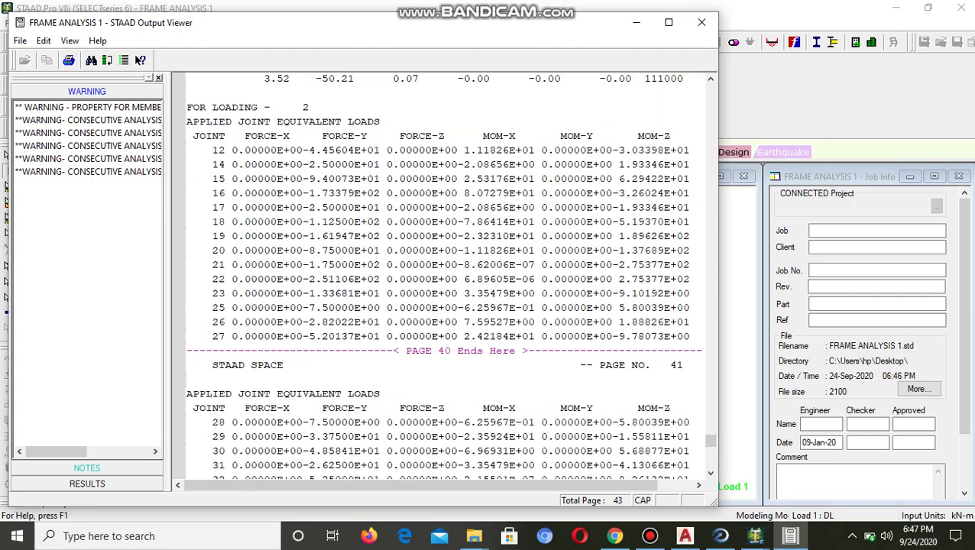
{"action": "scroll", "coordinate": [443, 275], "scroll_direction": "down", "scroll_amount": 15}
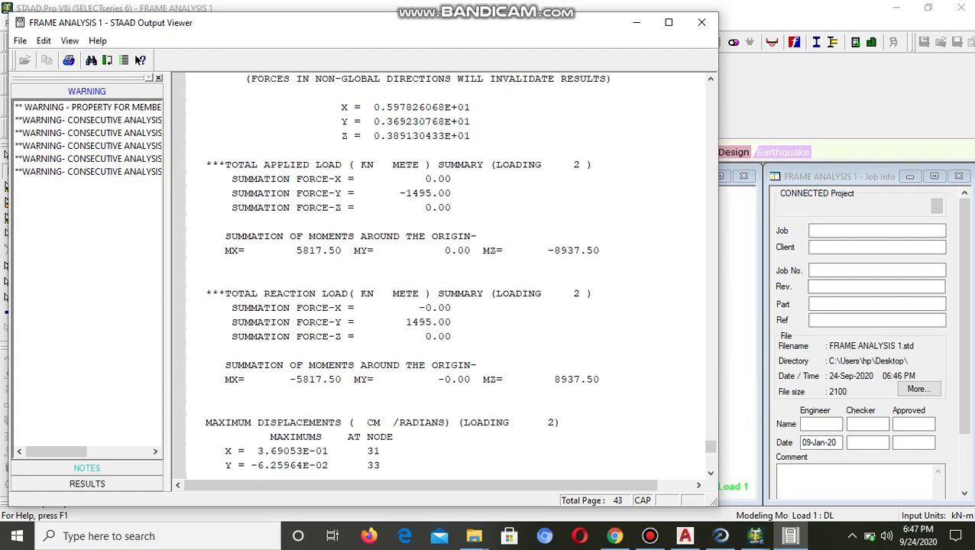
{"action": "scroll", "coordinate": [443, 275], "scroll_direction": "down", "scroll_amount": 12}
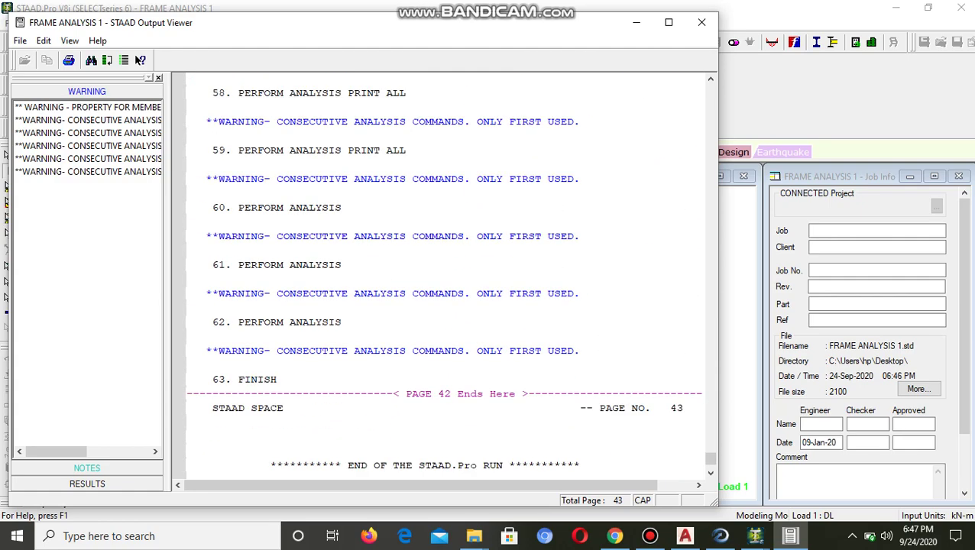
{"action": "scroll", "coordinate": [444, 275], "scroll_direction": "up", "scroll_amount": 1}
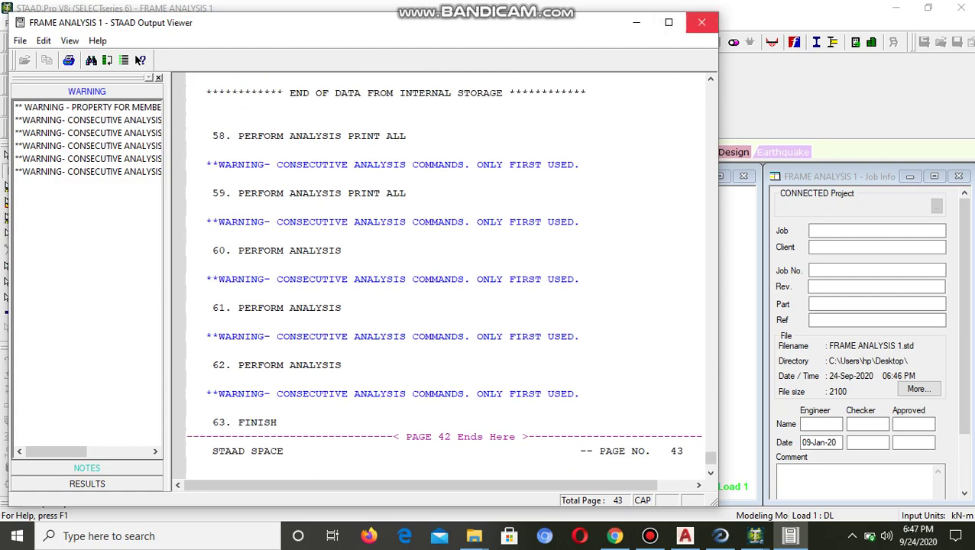
{"action": "left_click", "coordinate": [702, 23]}
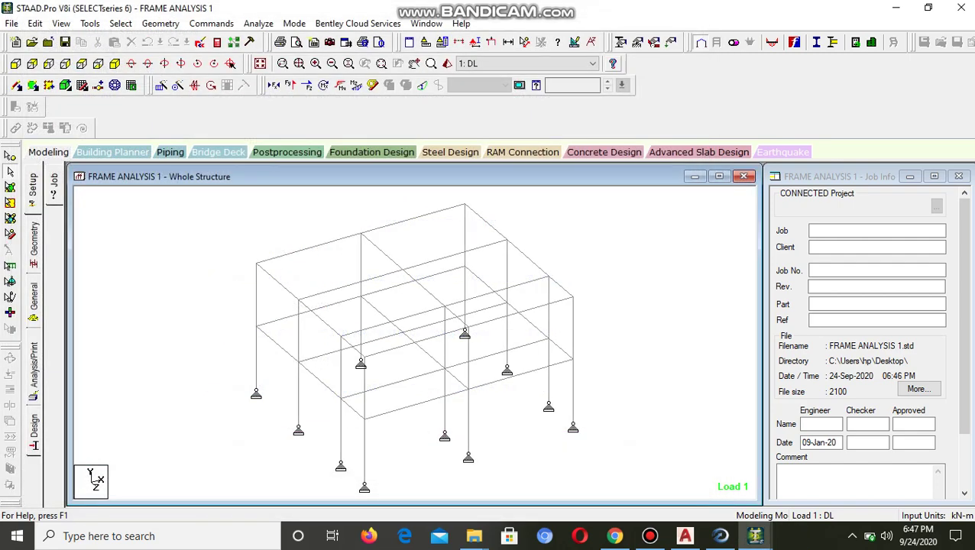
Switch to STAAD RCDC and try to load FRAME ANALYSIS 1 from the Desktop as the analysis data
{"action": "scroll", "coordinate": [415, 343], "scroll_direction": "up", "scroll_amount": 1}
{"action": "scroll", "coordinate": [415, 343], "scroll_direction": "up", "scroll_amount": 1}
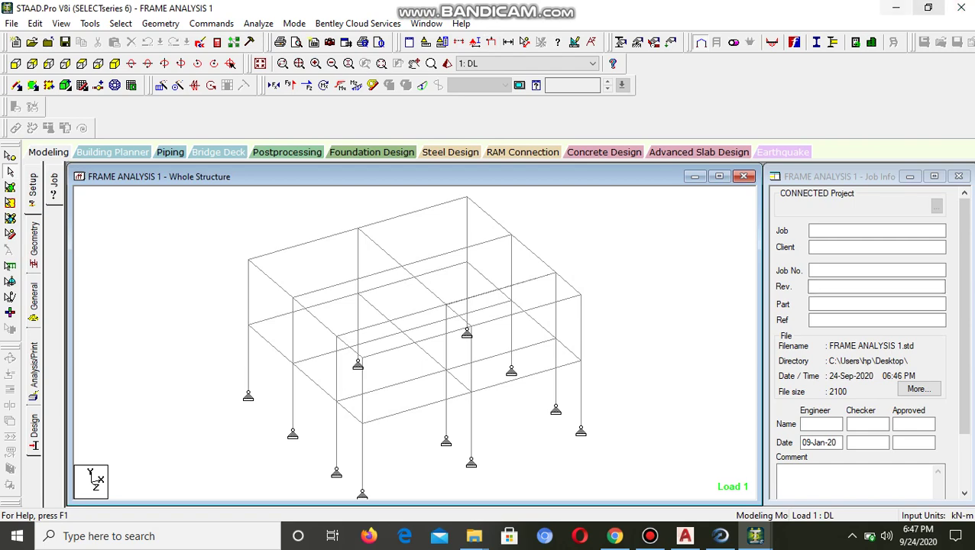
{"action": "left_click", "coordinate": [894, 8]}
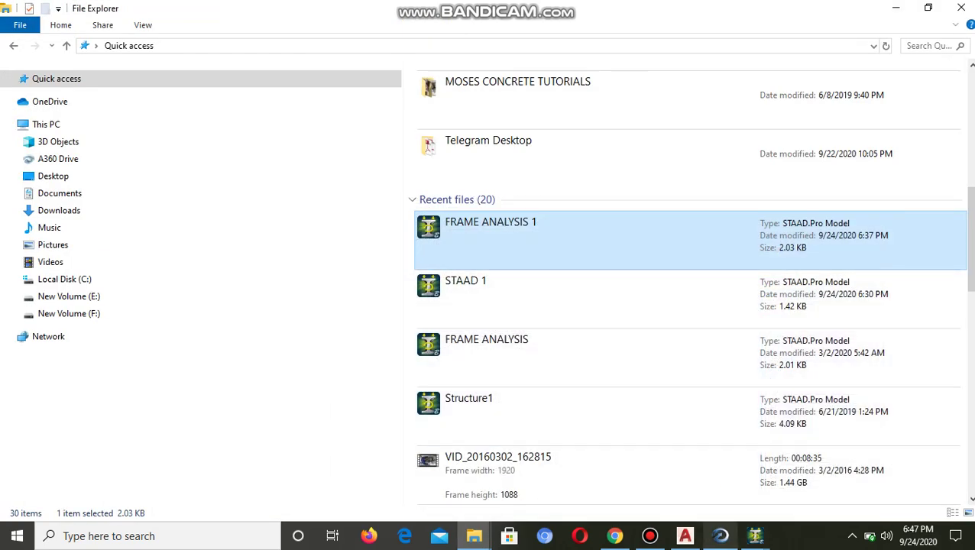
{"action": "left_click", "coordinate": [720, 536]}
{"action": "left_click", "coordinate": [476, 386]}
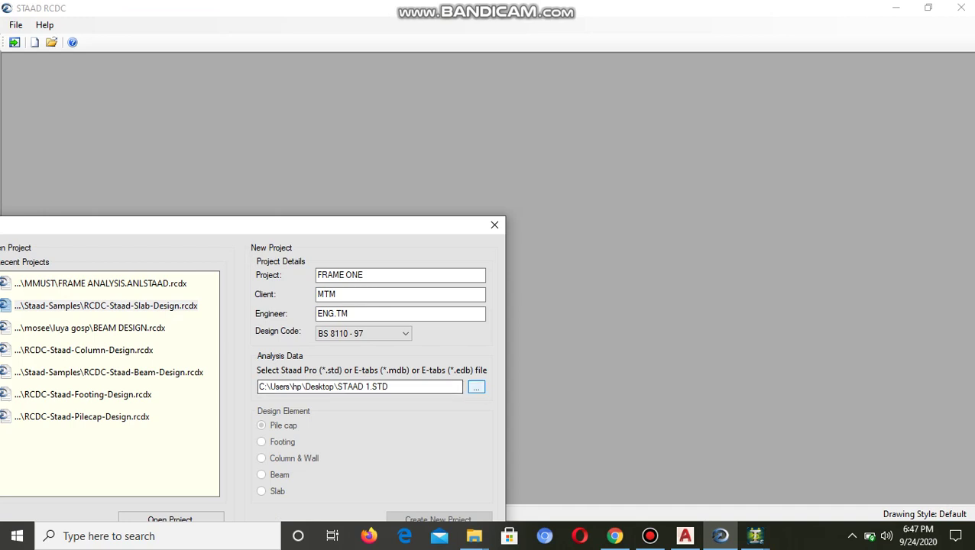
{"action": "left_click", "coordinate": [182, 294]}
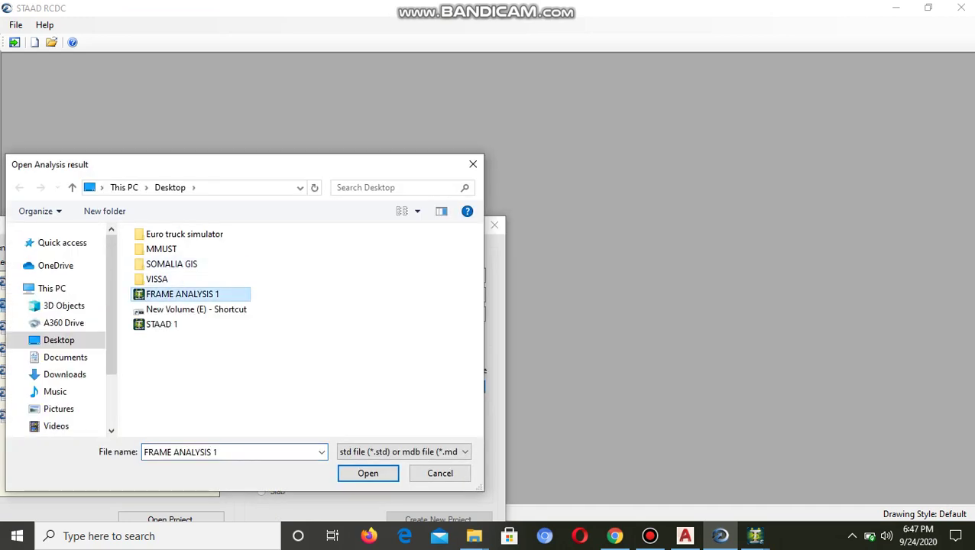
{"action": "left_click", "coordinate": [368, 473]}
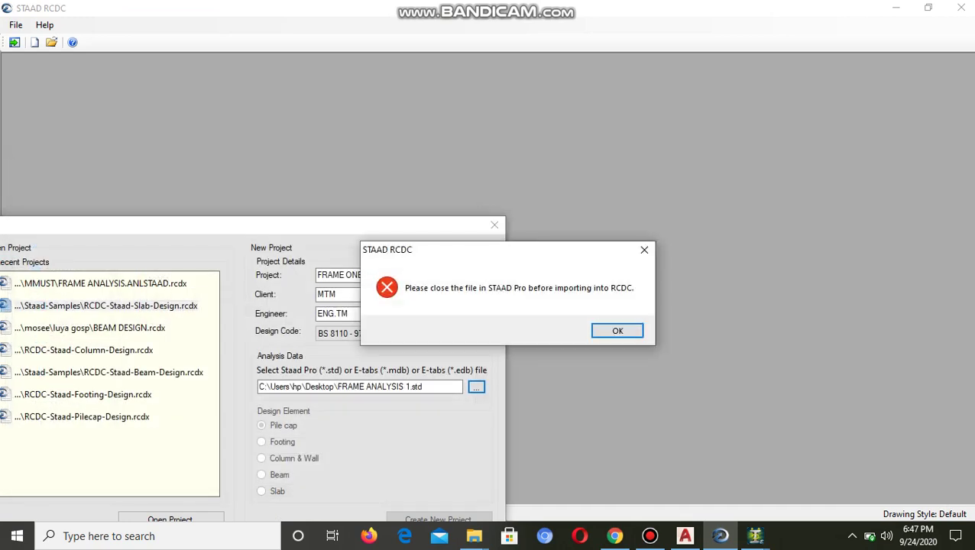
{"action": "left_click", "coordinate": [617, 330]}
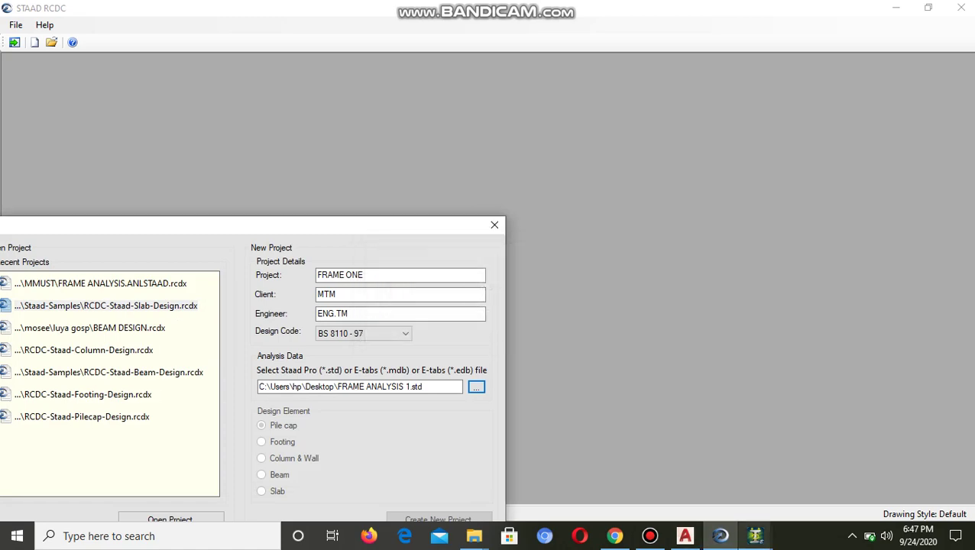
Switch to STAAD.Pro, close the FRAME ANALYSIS 1 model, dismiss the sharing violation warning and exit the program
{"action": "left_click", "coordinate": [755, 536]}
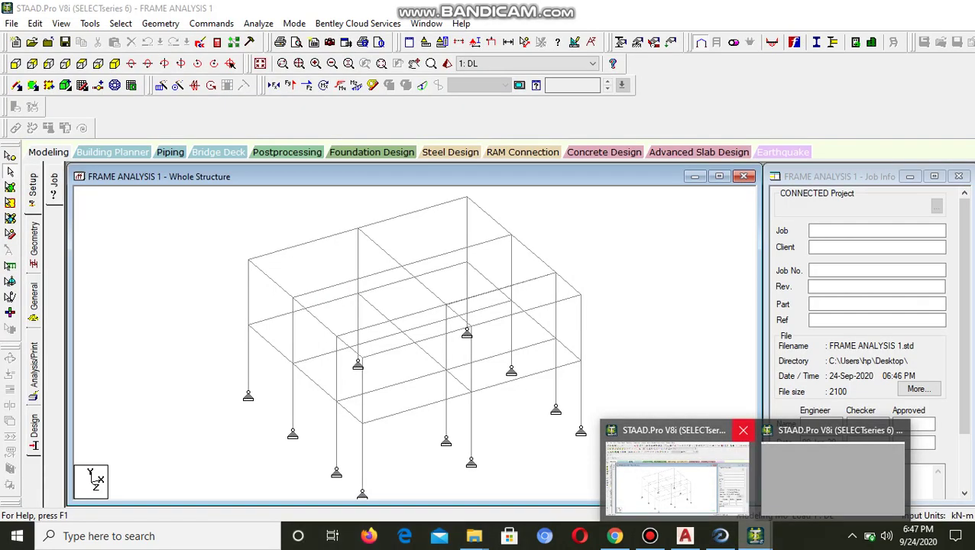
{"action": "left_click", "coordinate": [743, 431]}
{"action": "left_click", "coordinate": [821, 431]}
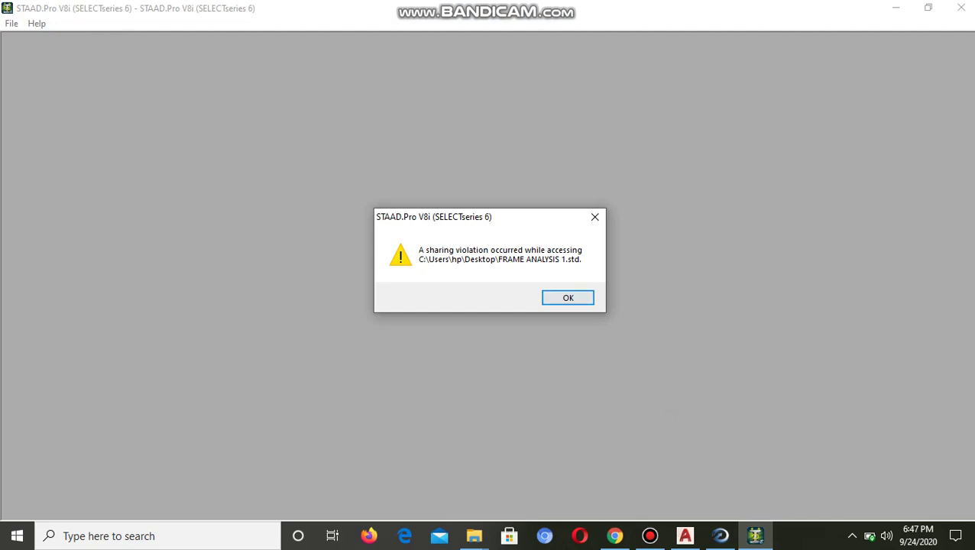
{"action": "left_click", "coordinate": [567, 298]}
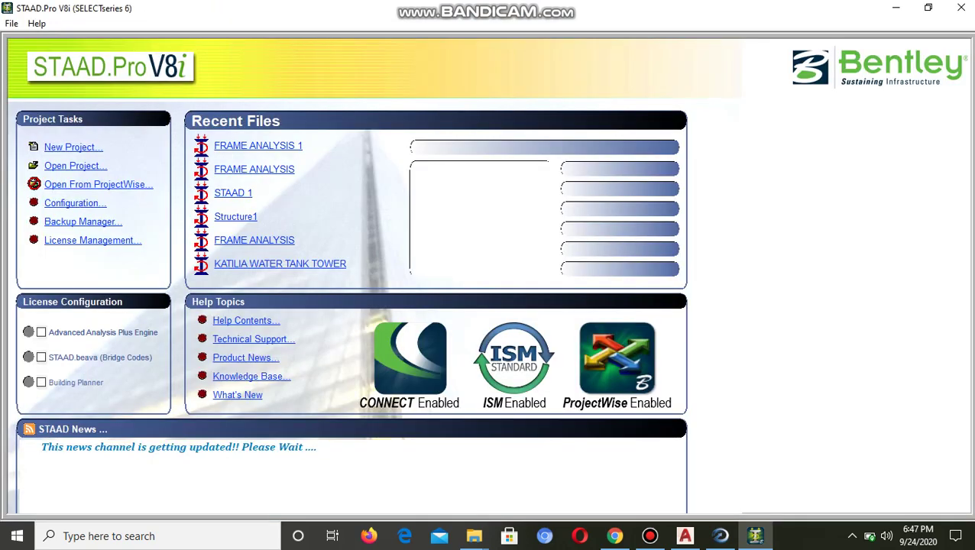
{"action": "left_click", "coordinate": [960, 7]}
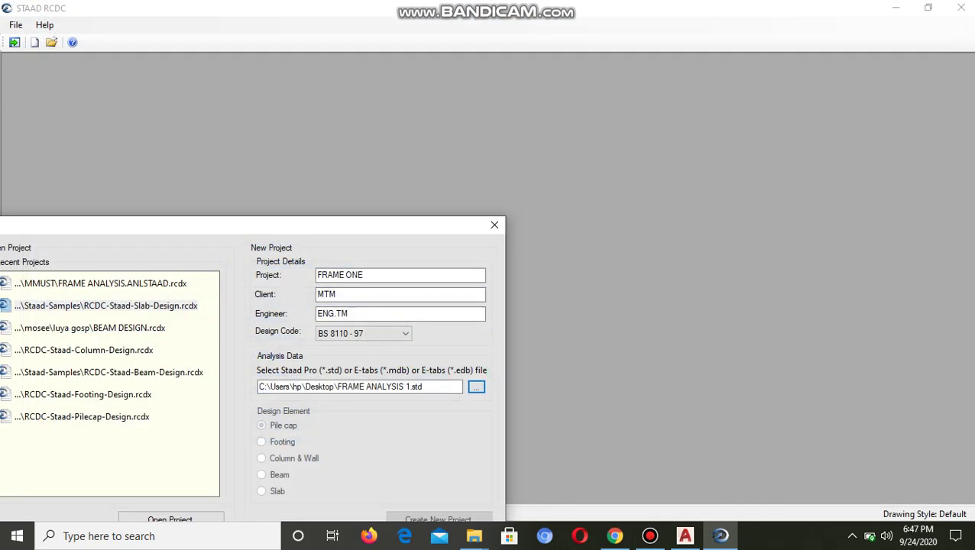
Load FRAME ANALYSIS 1 from the Desktop as analysis data and create a new project with Footing as the design element
{"action": "left_click", "coordinate": [476, 387]}
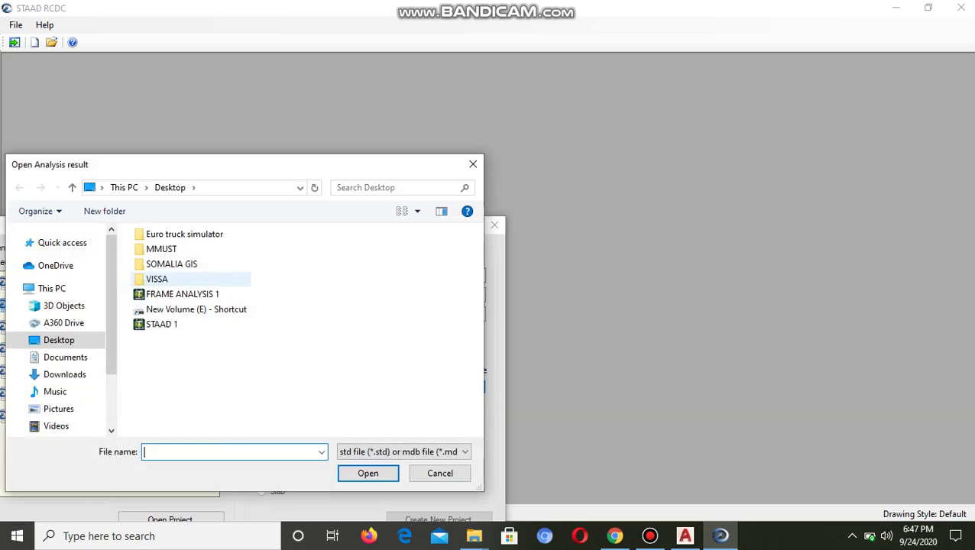
{"action": "left_click", "coordinate": [182, 294]}
{"action": "left_click", "coordinate": [368, 474]}
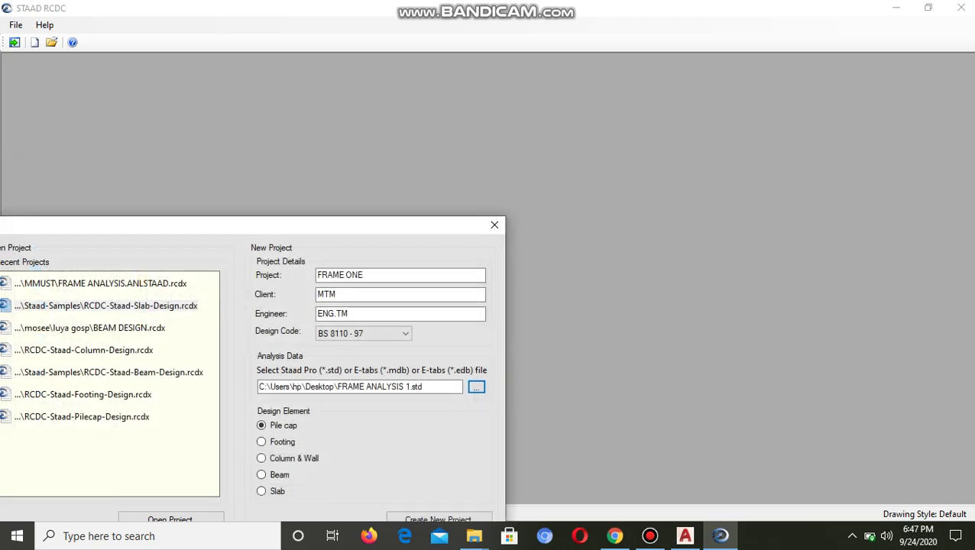
{"action": "left_click_drag", "start_coordinate": [326, 230], "coordinate": [594, 148]}
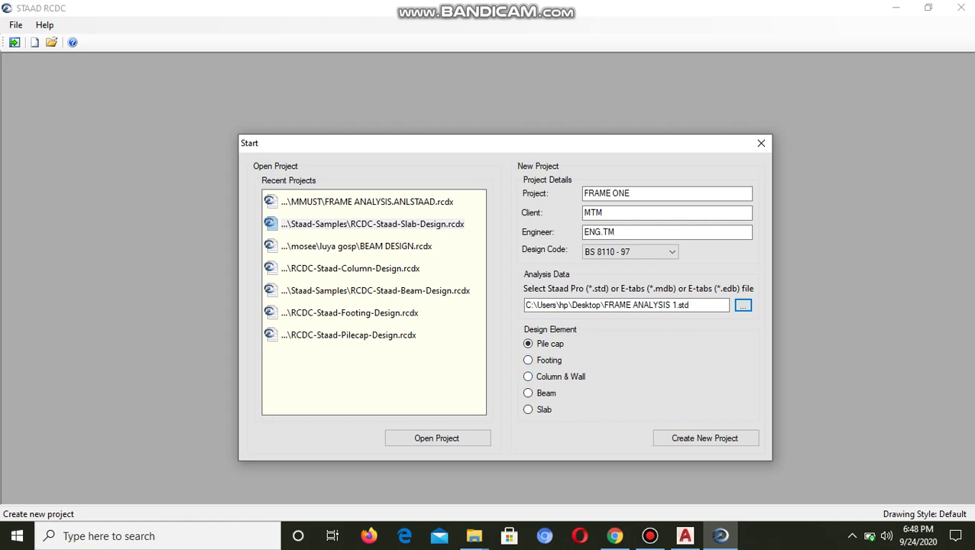
{"action": "left_click", "coordinate": [528, 359]}
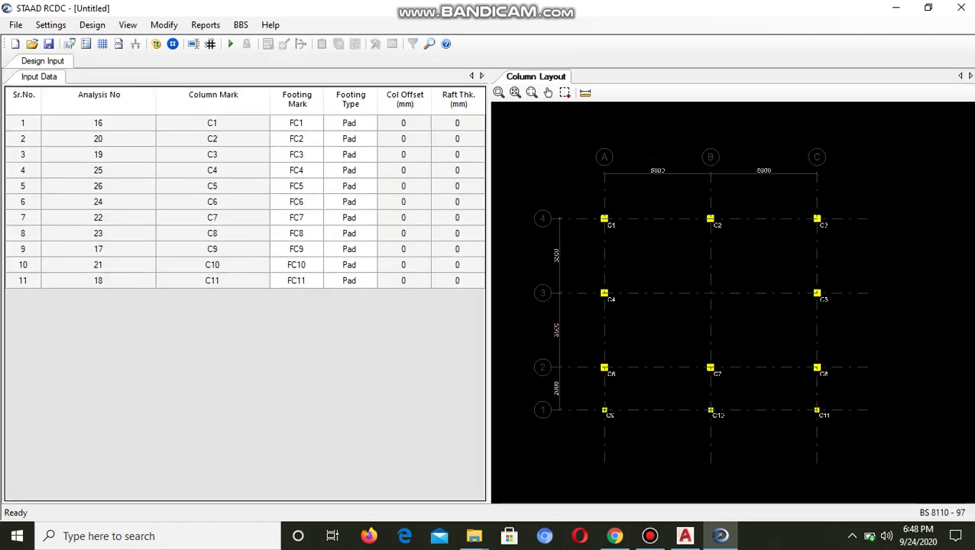
Examine the column layout, its grid lines and the positions of columns C1 to C11
{"action": "scroll", "coordinate": [858, 313], "scroll_direction": "up", "scroll_amount": 3}
{"action": "scroll", "coordinate": [795, 376], "scroll_direction": "down", "scroll_amount": 4}
{"action": "scroll", "coordinate": [606, 249], "scroll_direction": "up", "scroll_amount": 4}
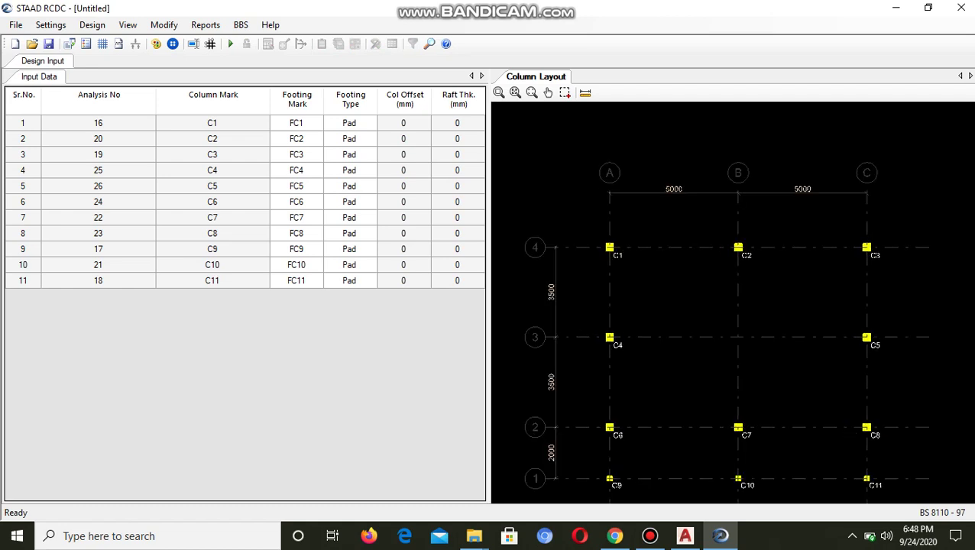
{"action": "scroll", "coordinate": [624, 252], "scroll_direction": "down", "scroll_amount": 2}
{"action": "scroll", "coordinate": [757, 229], "scroll_direction": "up", "scroll_amount": 4}
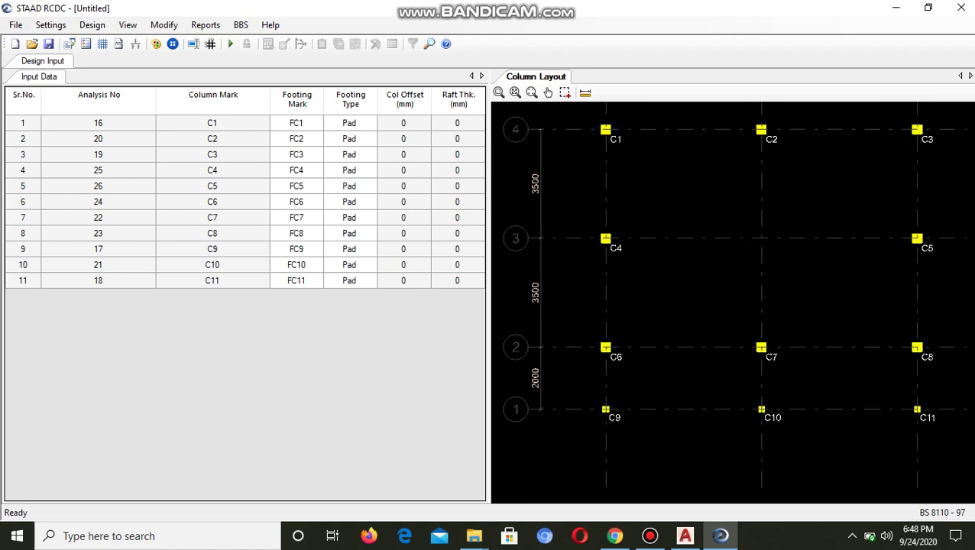
{"action": "scroll", "coordinate": [750, 415], "scroll_direction": "down", "scroll_amount": 2}
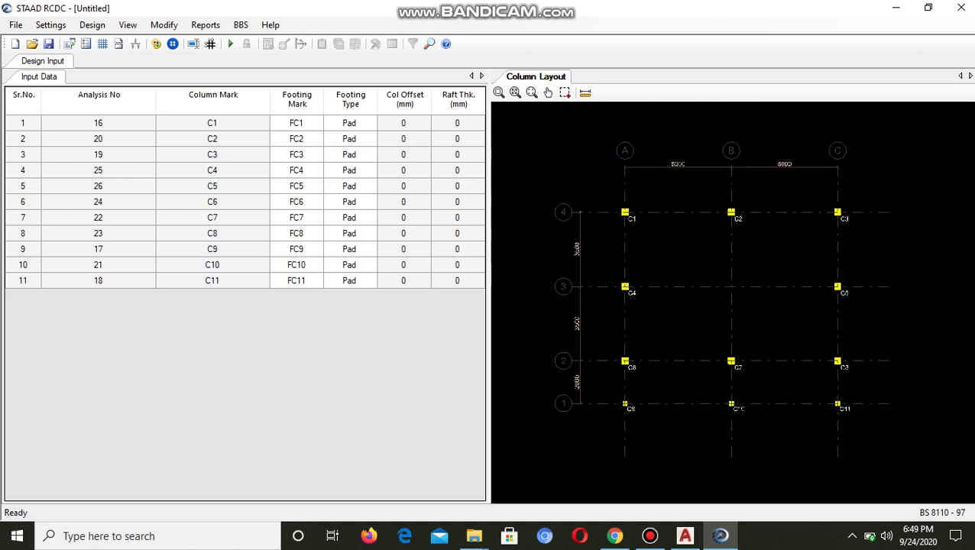
Review the footing type entries from column C1 down to C7 and locate those columns in the layout
{"action": "left_click", "coordinate": [98, 123]}
{"action": "left_click", "coordinate": [350, 123]}
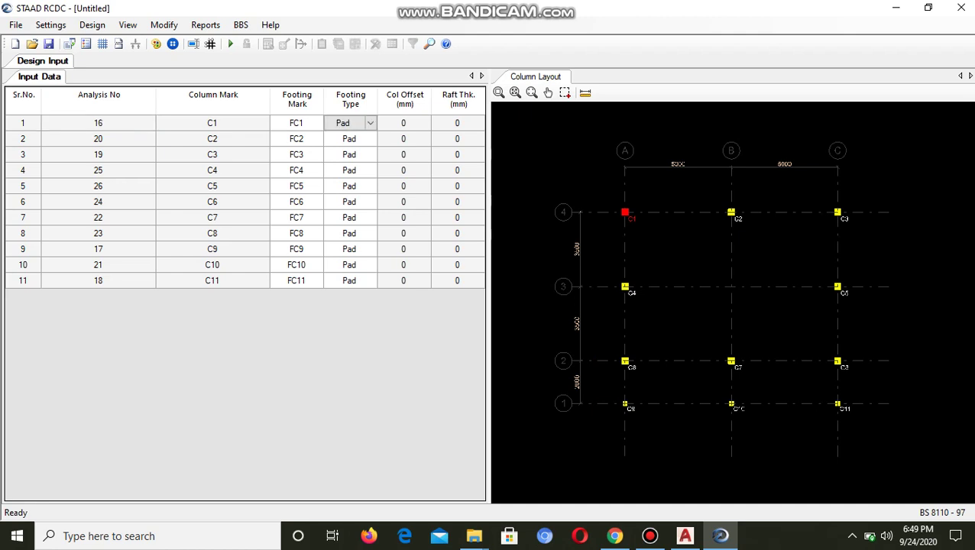
{"action": "key", "text": "Down"}
{"action": "key", "text": "Down"}
{"action": "key", "text": "Down"}
{"action": "key", "text": "Down"}
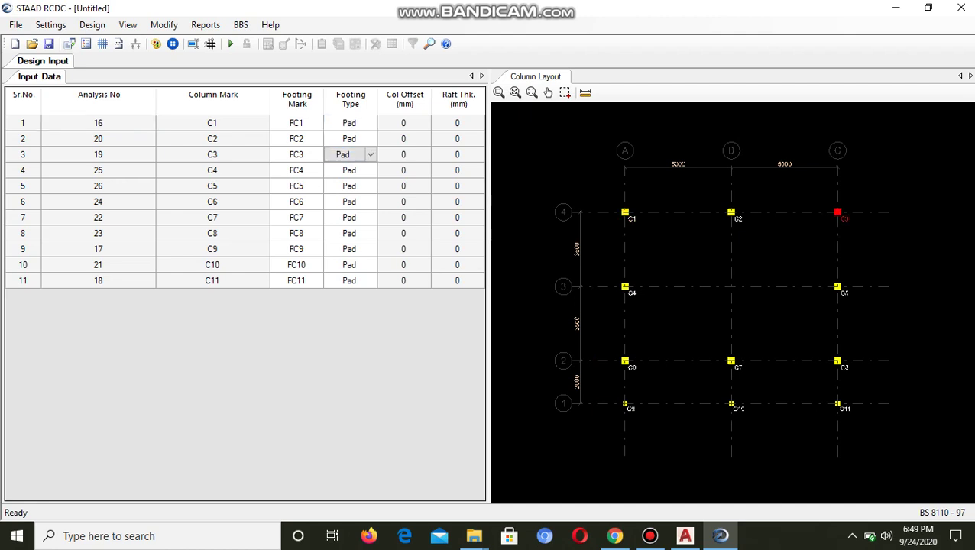
{"action": "key", "text": "Down"}
{"action": "left_click", "coordinate": [350, 218]}
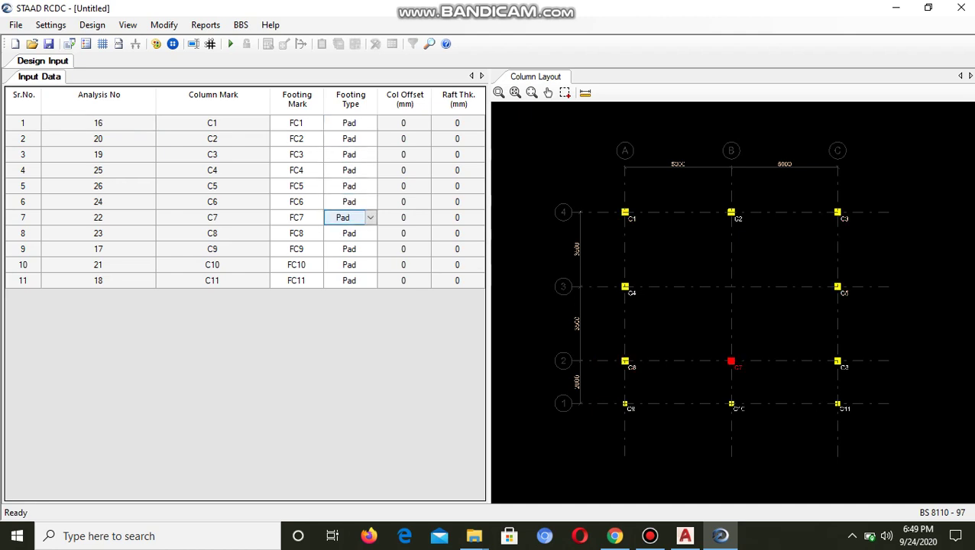
Review the footing entries for columns C8, C7, C5 and C3 and examine the column layout around them
{"action": "left_click", "coordinate": [350, 233]}
{"action": "left_click", "coordinate": [297, 217]}
{"action": "left_click", "coordinate": [297, 186]}
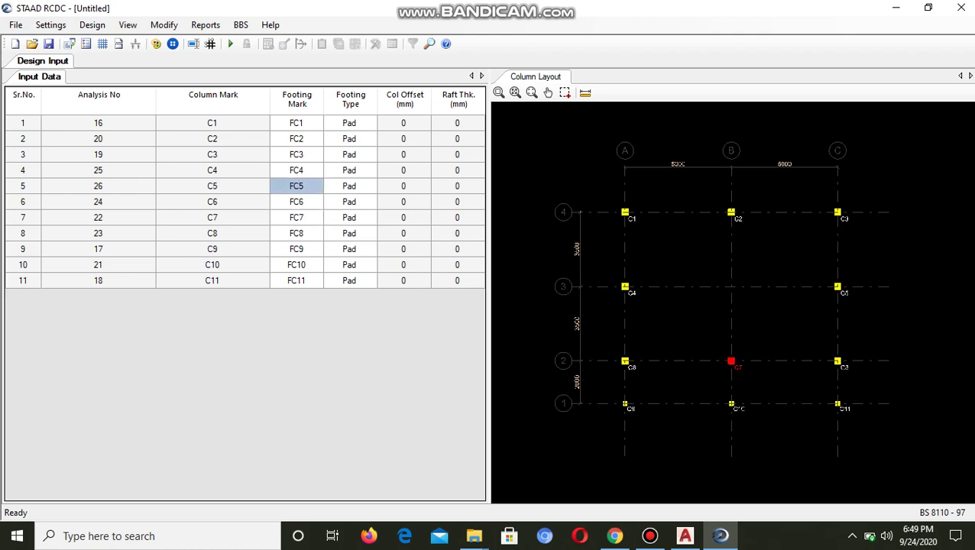
{"action": "left_click", "coordinate": [296, 154]}
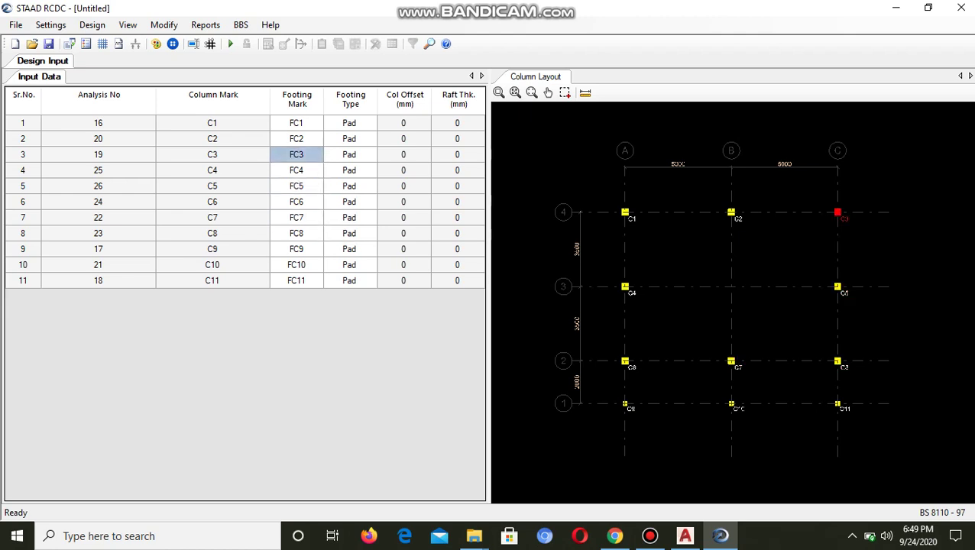
{"action": "scroll", "coordinate": [801, 301], "scroll_direction": "down", "scroll_amount": 3}
{"action": "scroll", "coordinate": [801, 301], "scroll_direction": "up", "scroll_amount": 5}
{"action": "scroll", "coordinate": [801, 301], "scroll_direction": "down", "scroll_amount": 4}
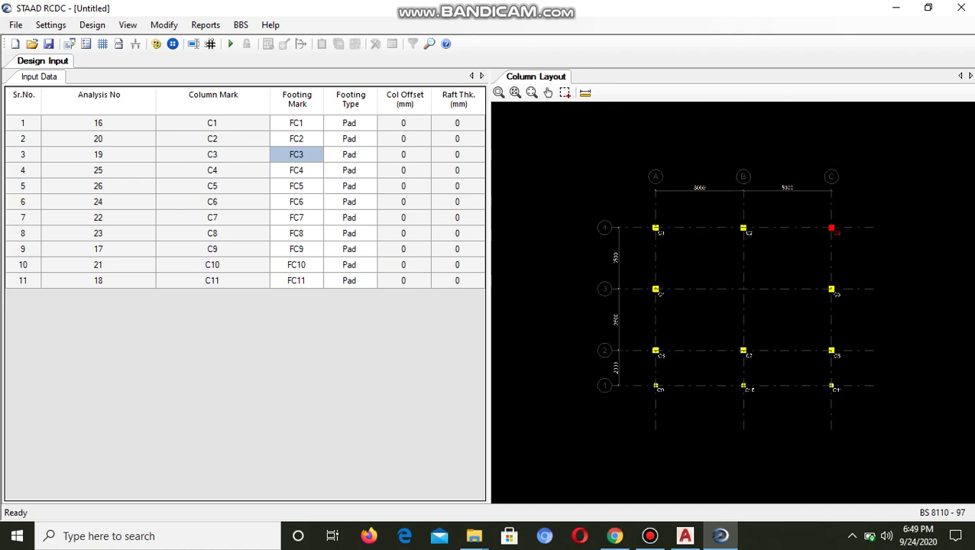
{"action": "scroll", "coordinate": [732, 306], "scroll_direction": "up", "scroll_amount": 3}
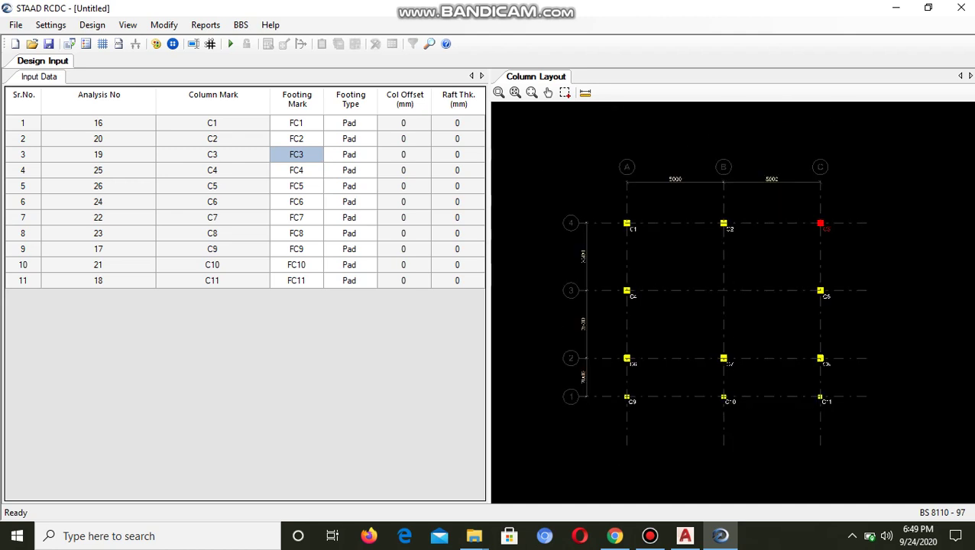
{"action": "scroll", "coordinate": [786, 398], "scroll_direction": "up", "scroll_amount": 2}
{"action": "scroll", "coordinate": [749, 395], "scroll_direction": "down", "scroll_amount": 2}
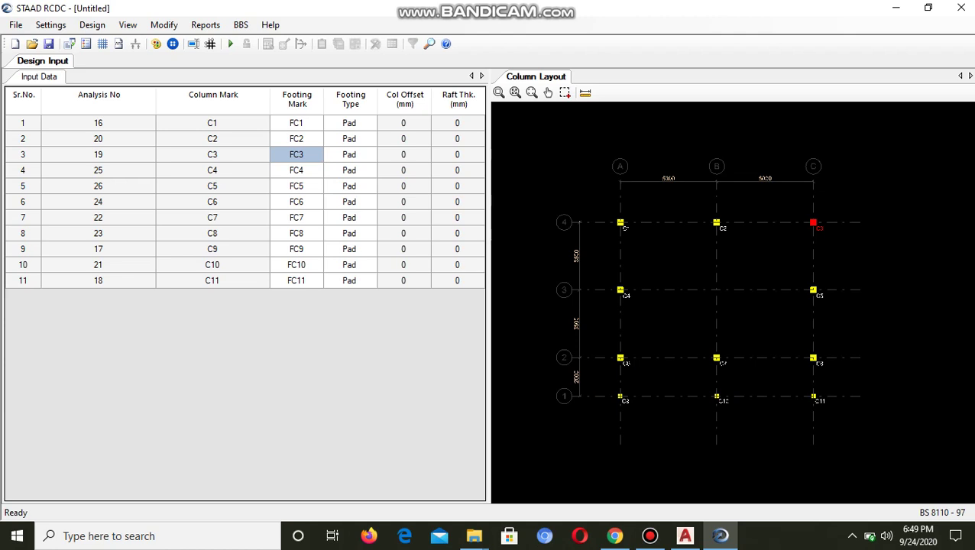
{"action": "scroll", "coordinate": [705, 304], "scroll_direction": "down", "scroll_amount": 2}
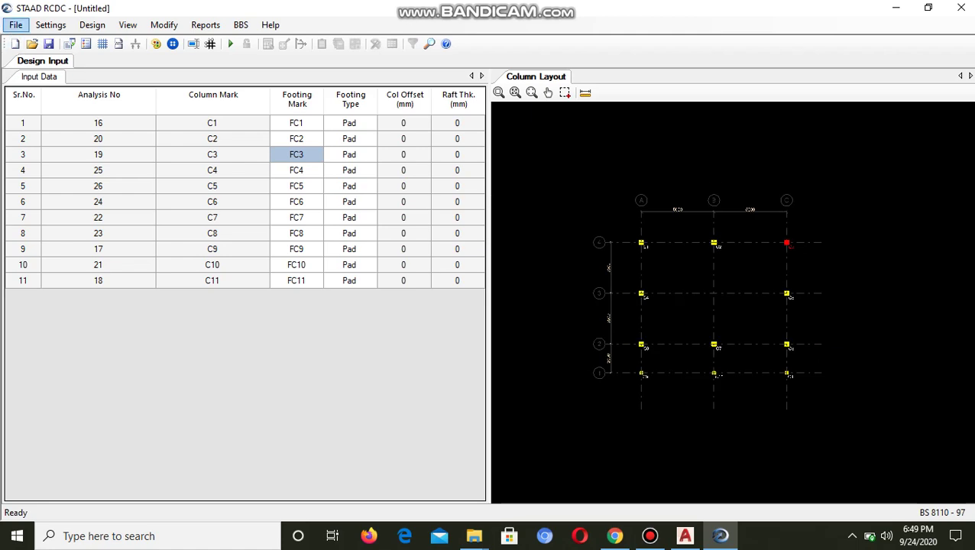